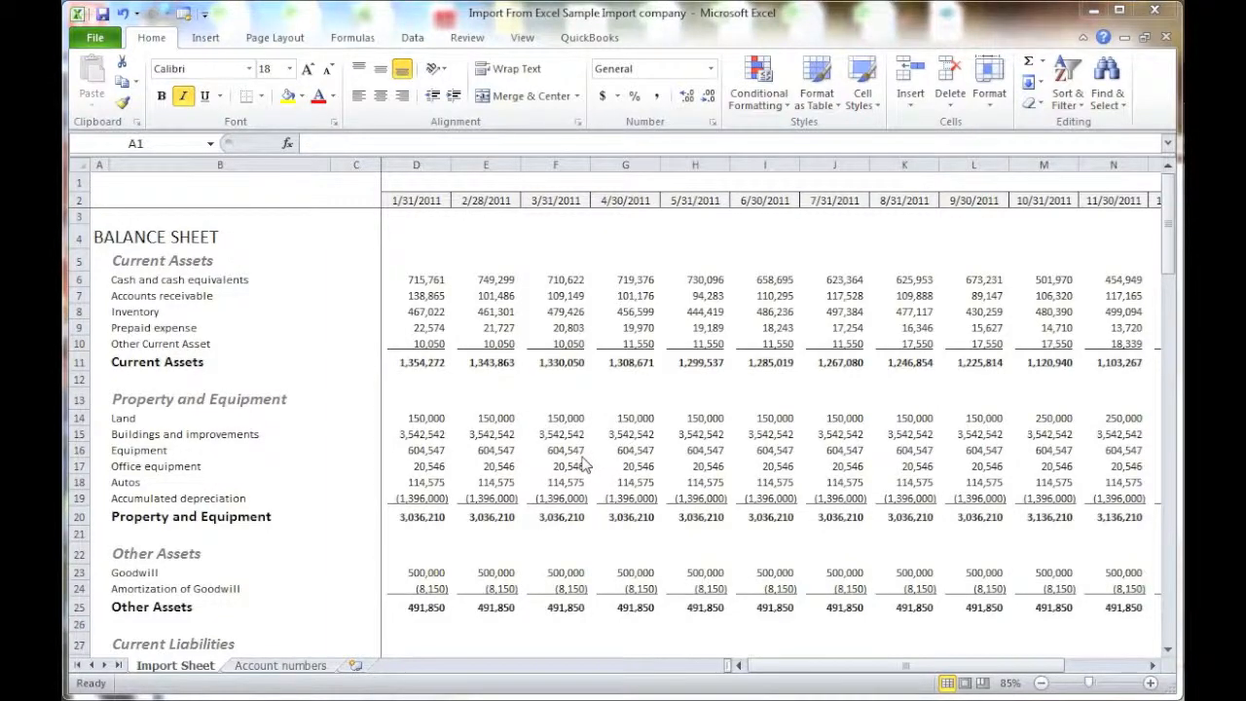
pyautogui.click(185, 165)
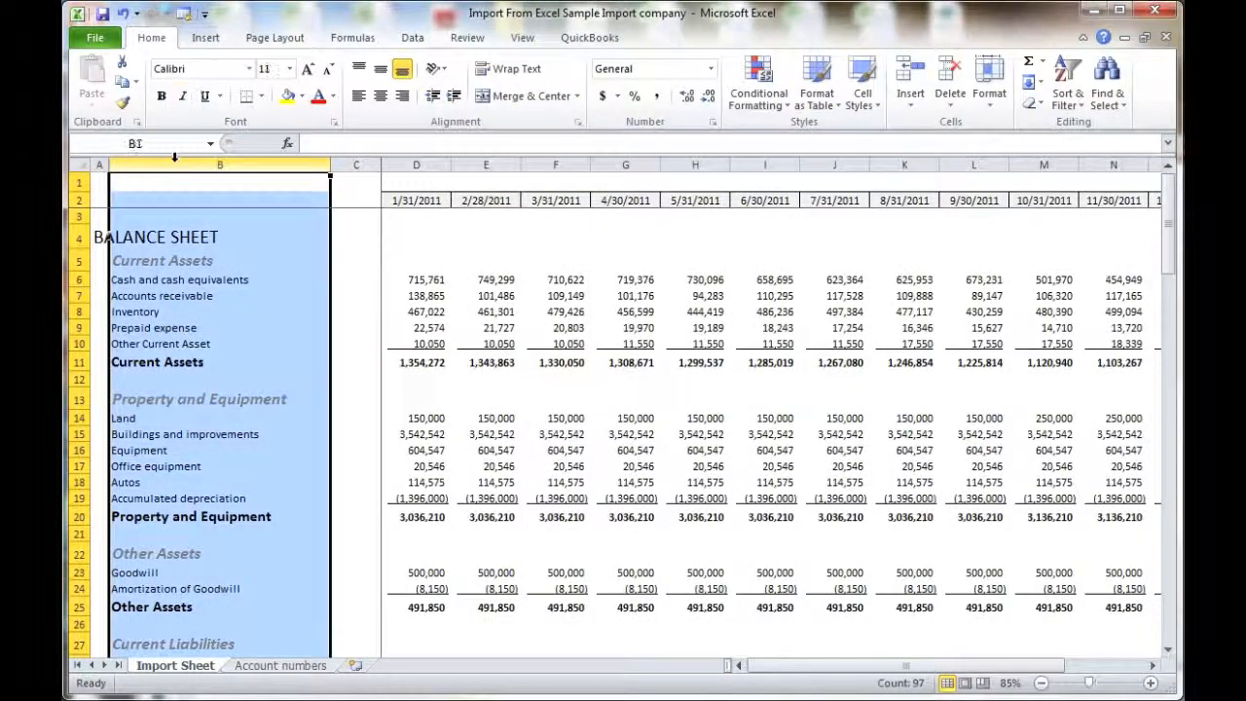
pyautogui.click(418, 165)
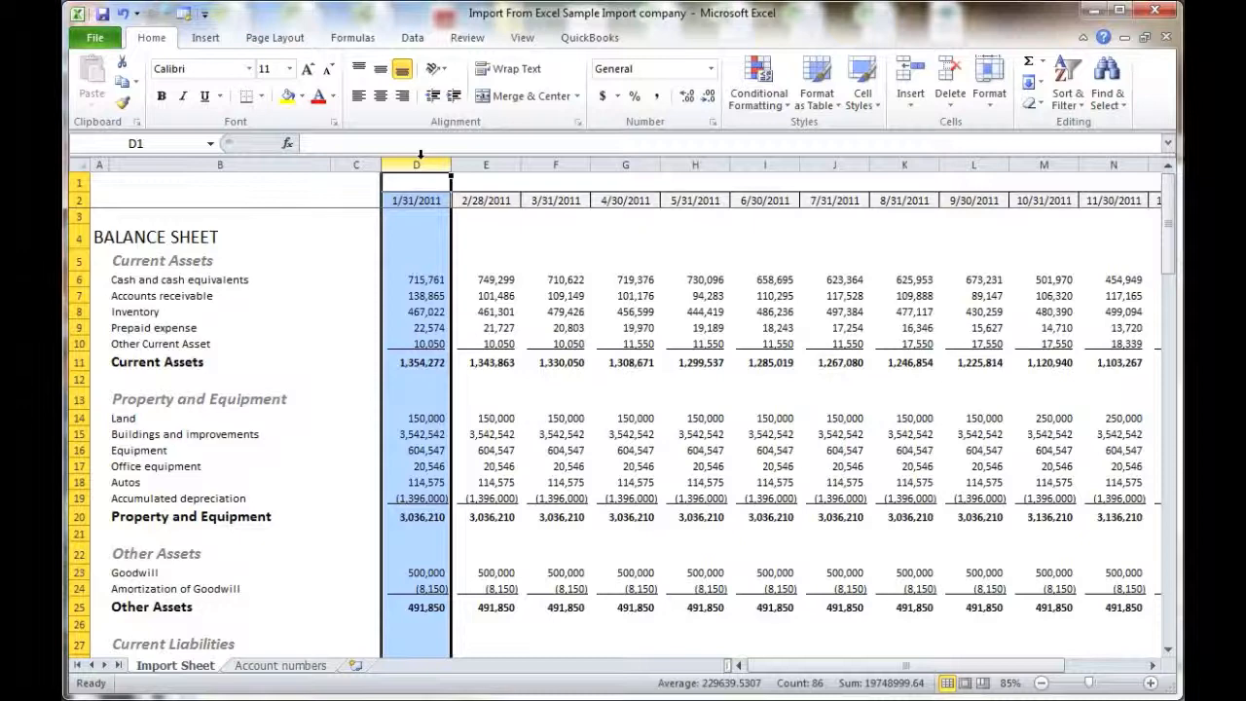
pyautogui.click(258, 314)
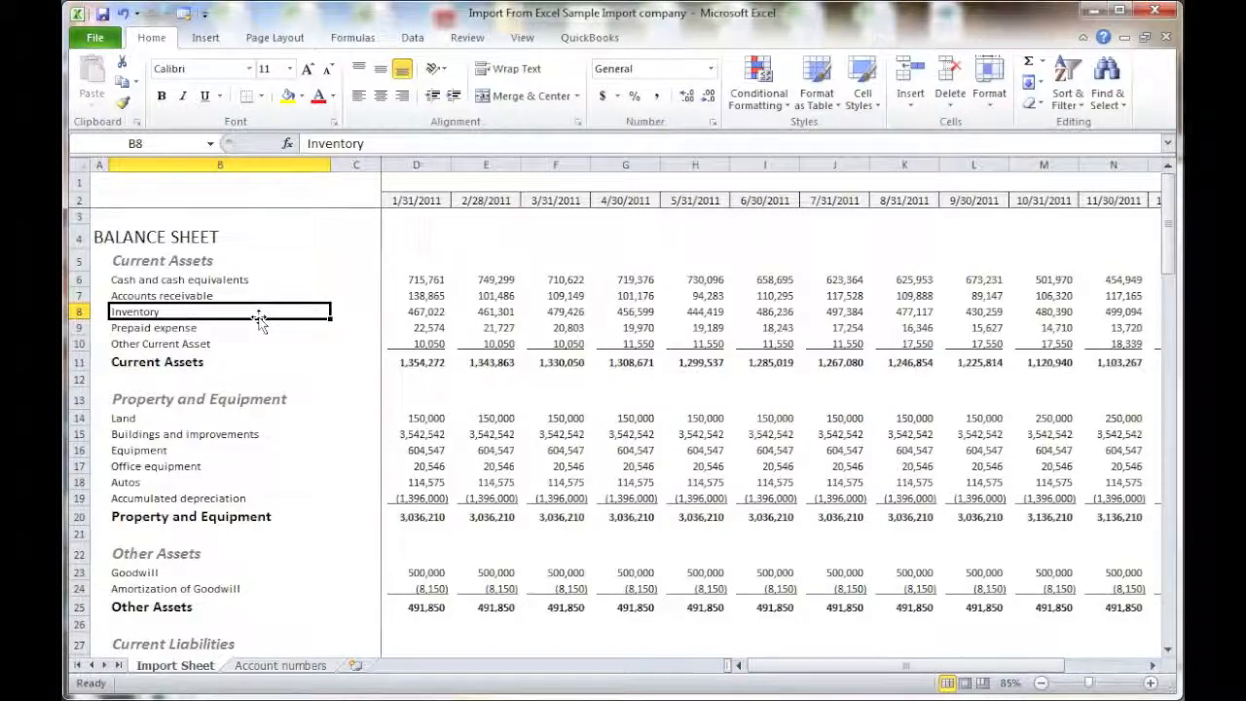
pyautogui.click(80, 237)
pyautogui.scroll(-8, 109, 271)
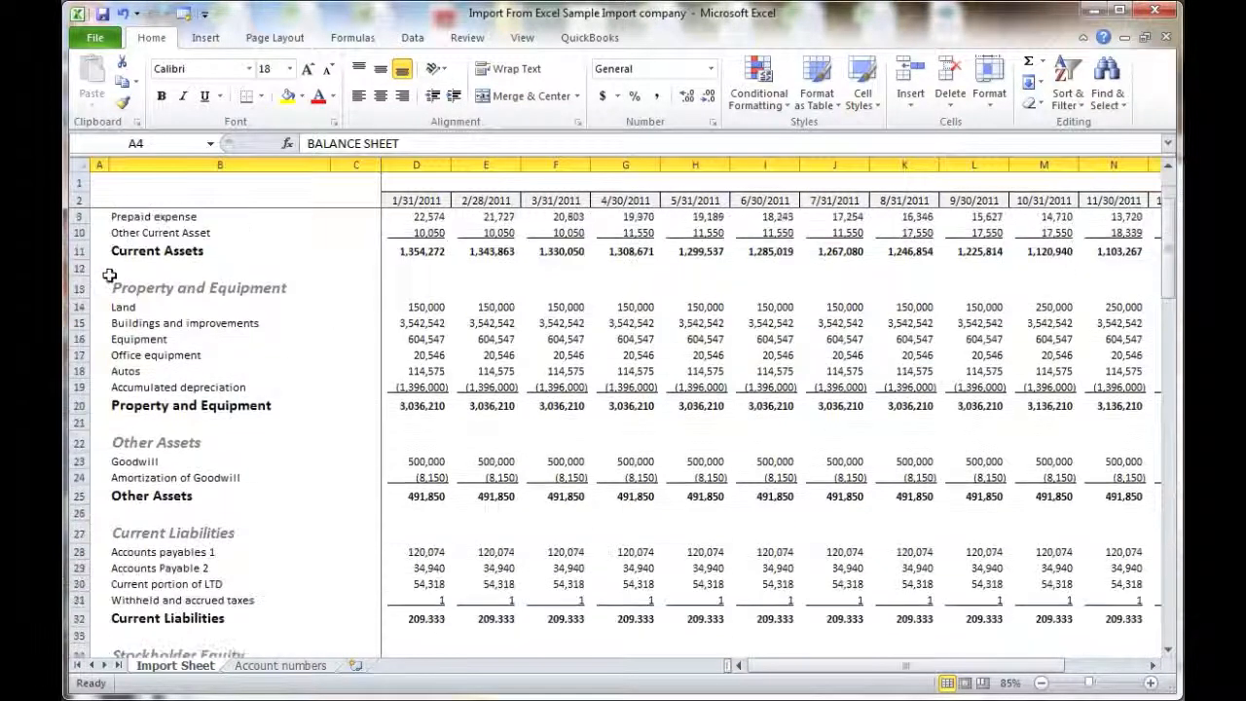
pyautogui.scroll(-3, 109, 304)
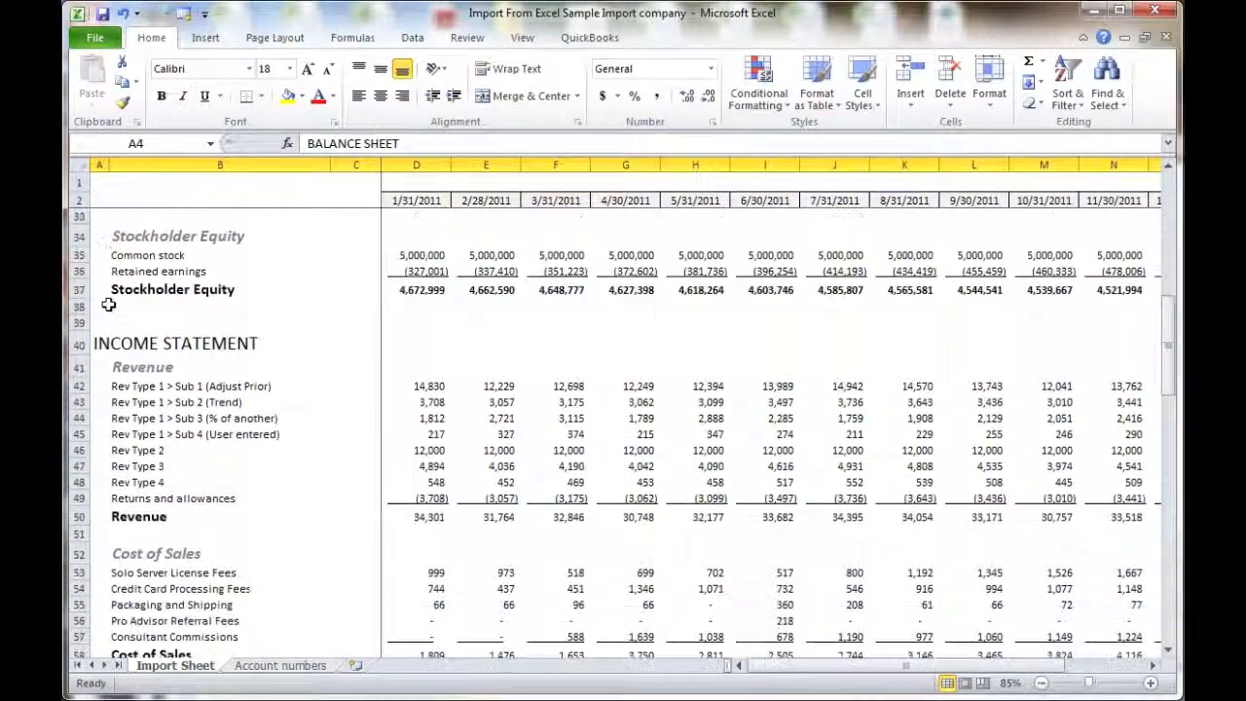
pyautogui.click(76, 289)
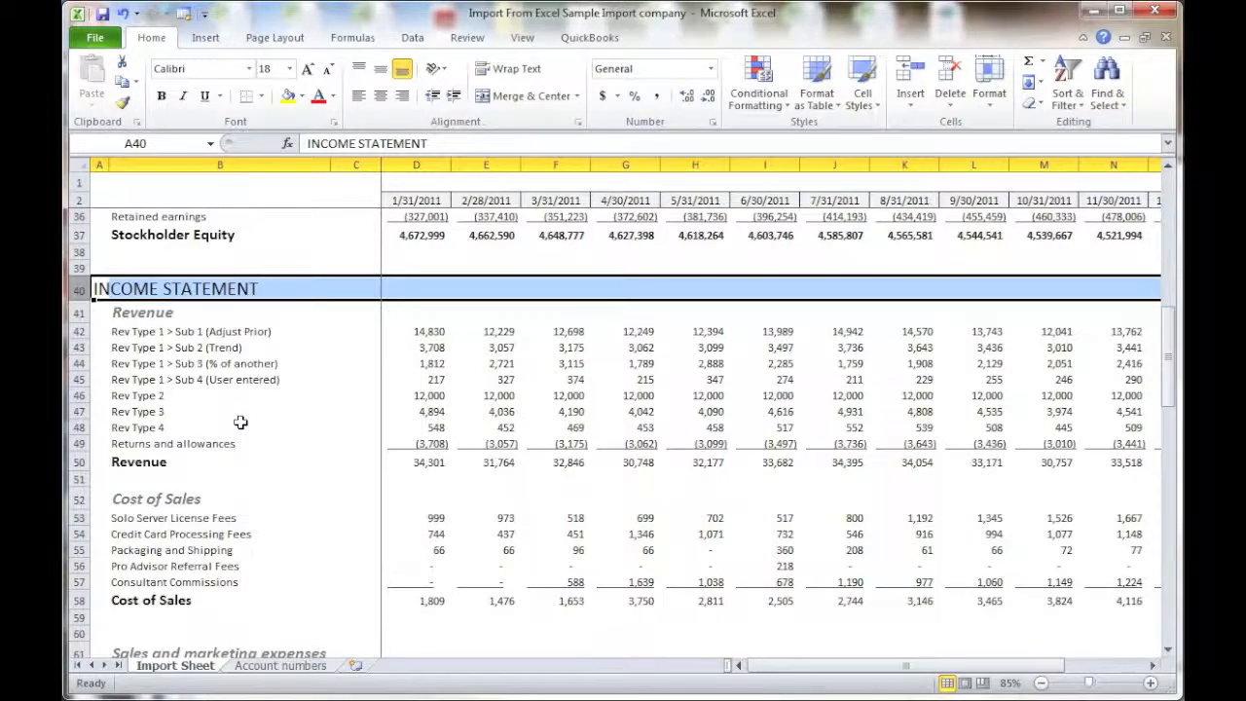
# - Examine the Account numbers sheet, comparing the numbered current asset rows with the Autos row
pyautogui.click(272, 666)
pyautogui.moveTo(83, 305); pyautogui.dragTo(83, 378)
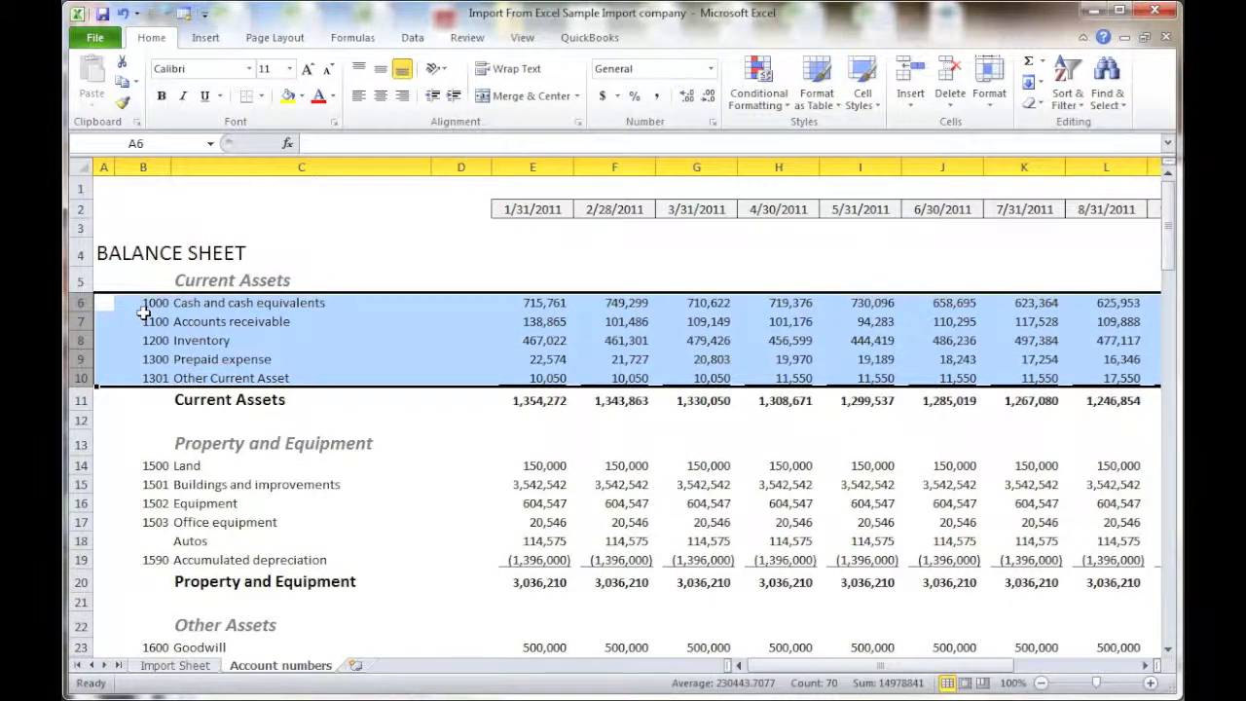
pyautogui.click(143, 308)
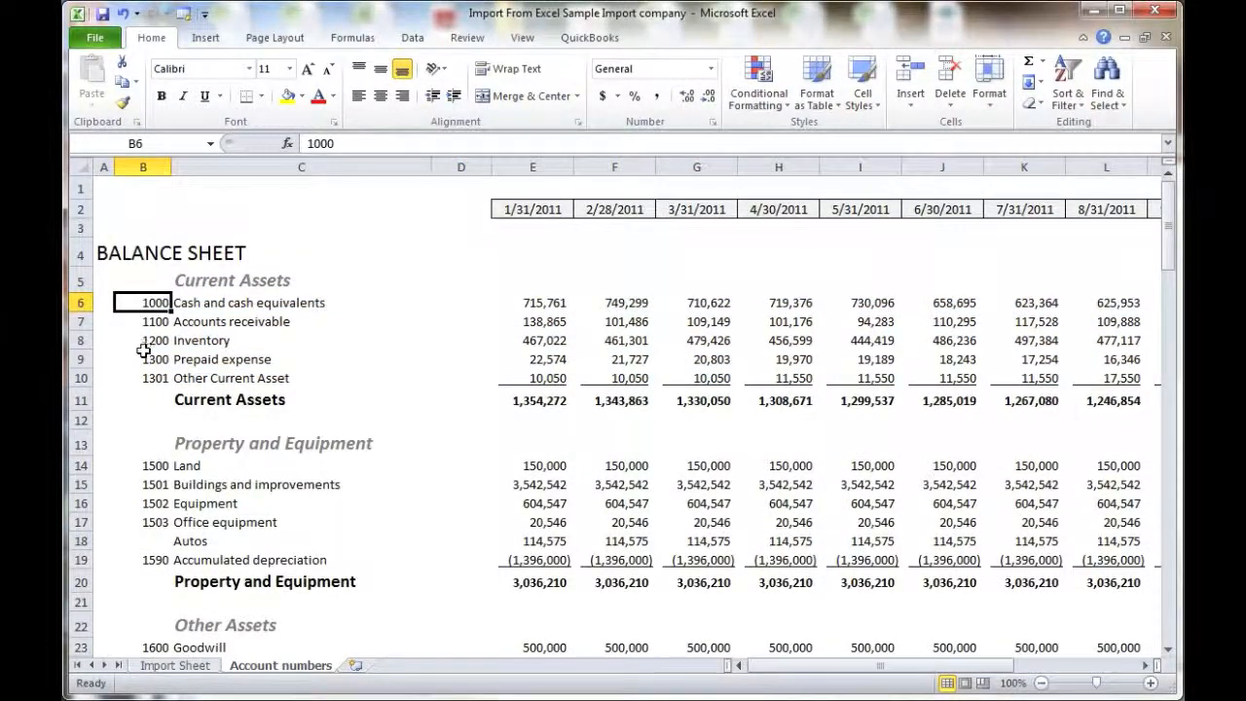
pyautogui.click(80, 541)
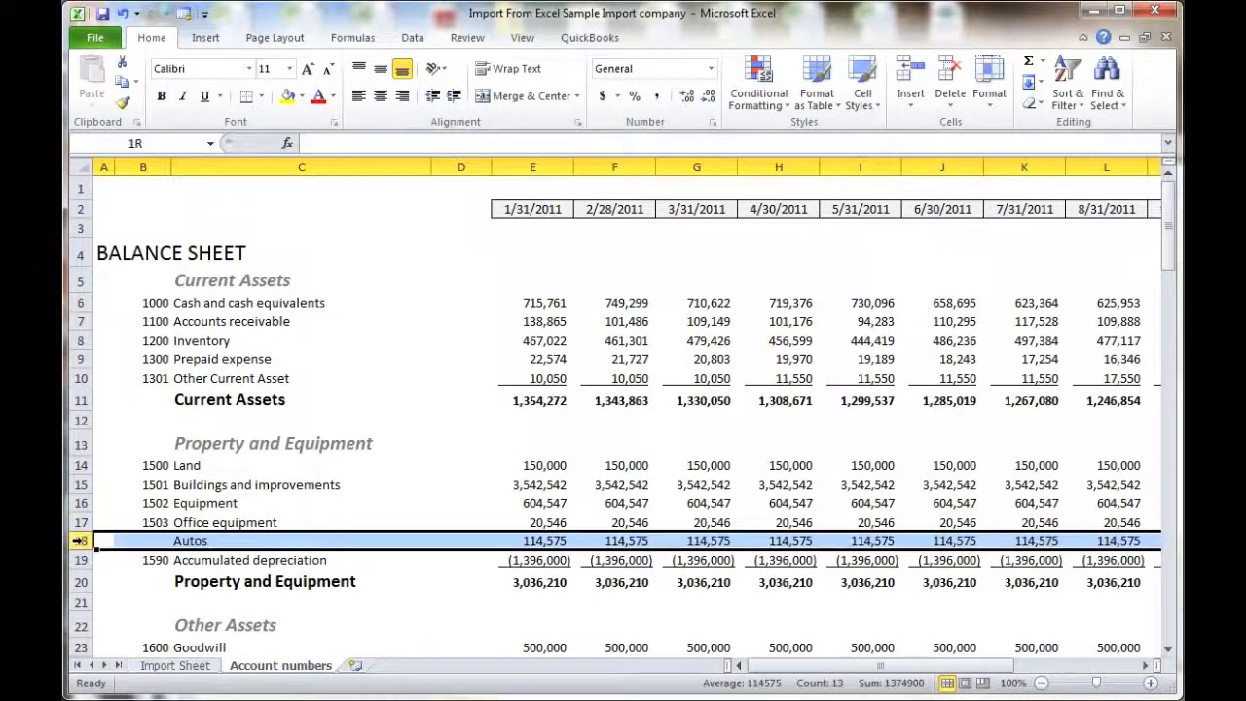
pyautogui.click(264, 541)
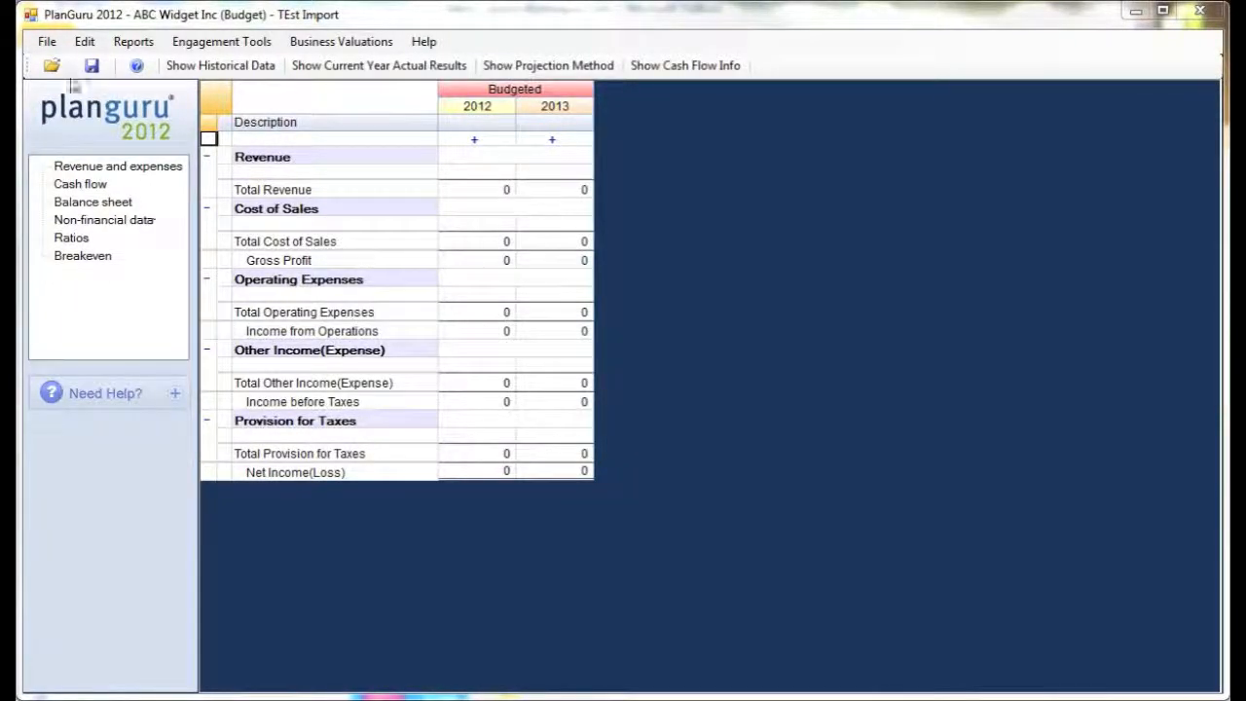
# - In PlanGuru, start a balance sheet and income statement import from the Excel file A Sample Import company on the Desktop
pyautogui.click(46, 42)
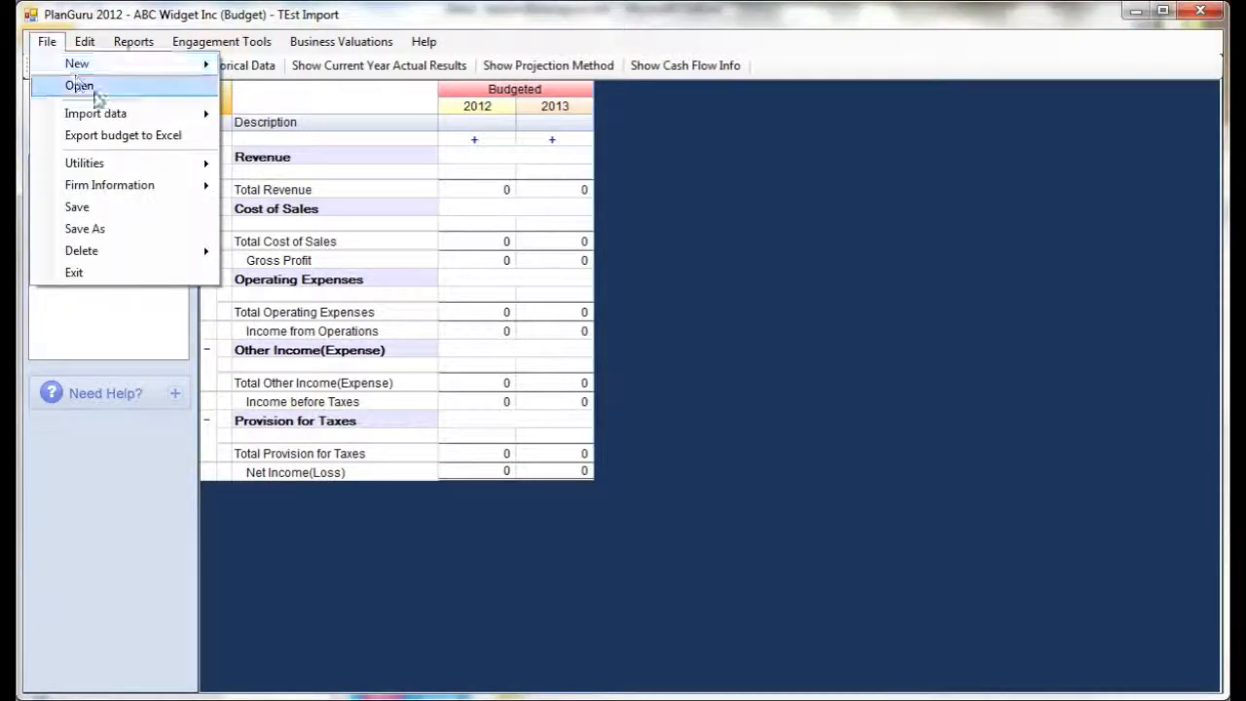
pyautogui.moveTo(146, 116)
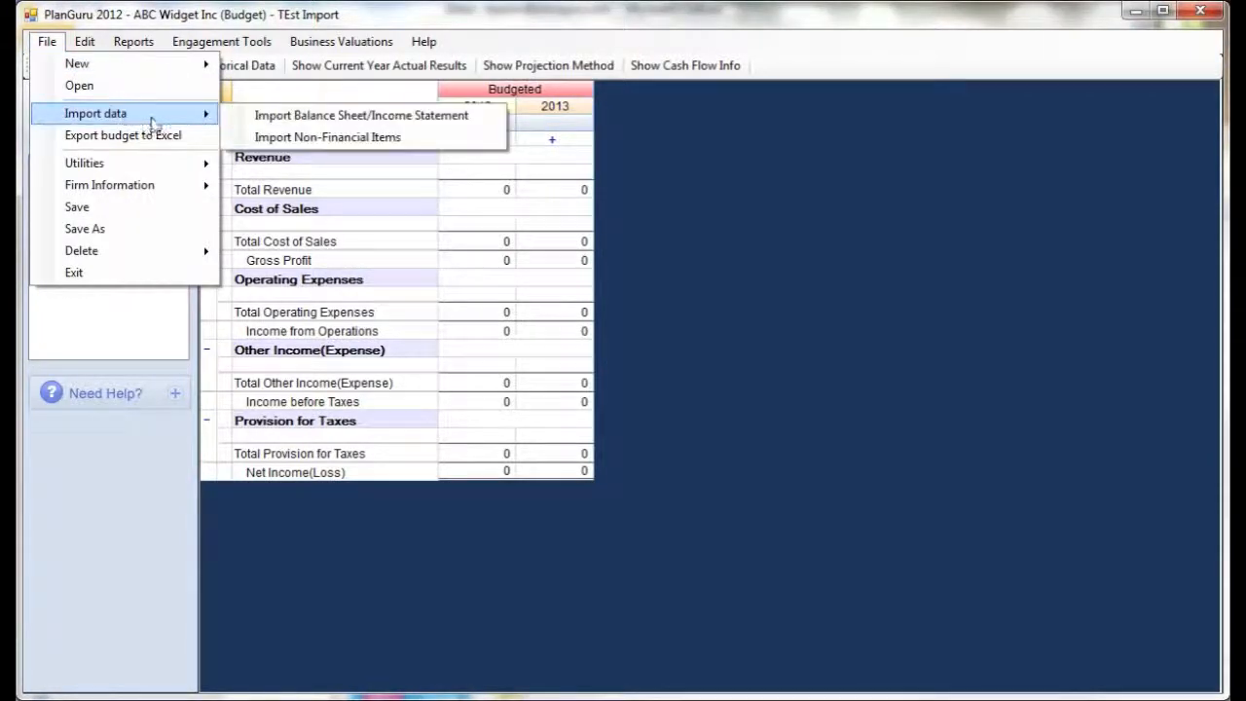
pyautogui.click(282, 116)
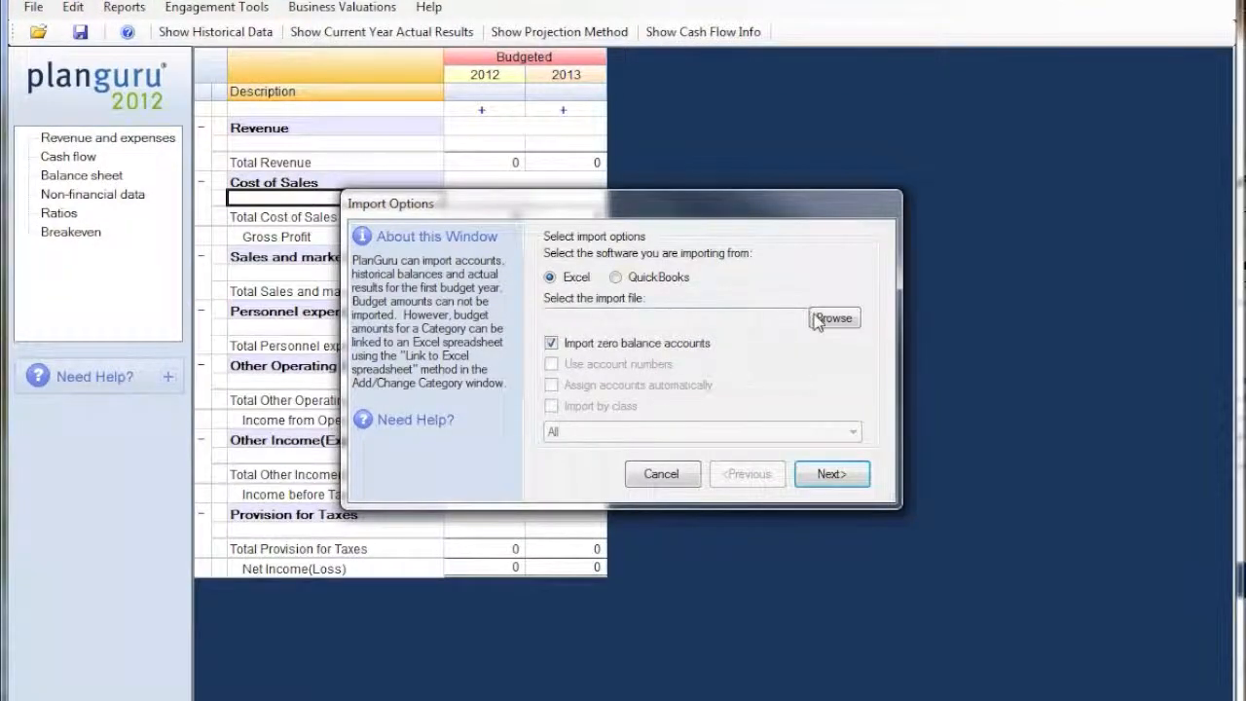
pyautogui.click(816, 320)
pyautogui.click(650, 325)
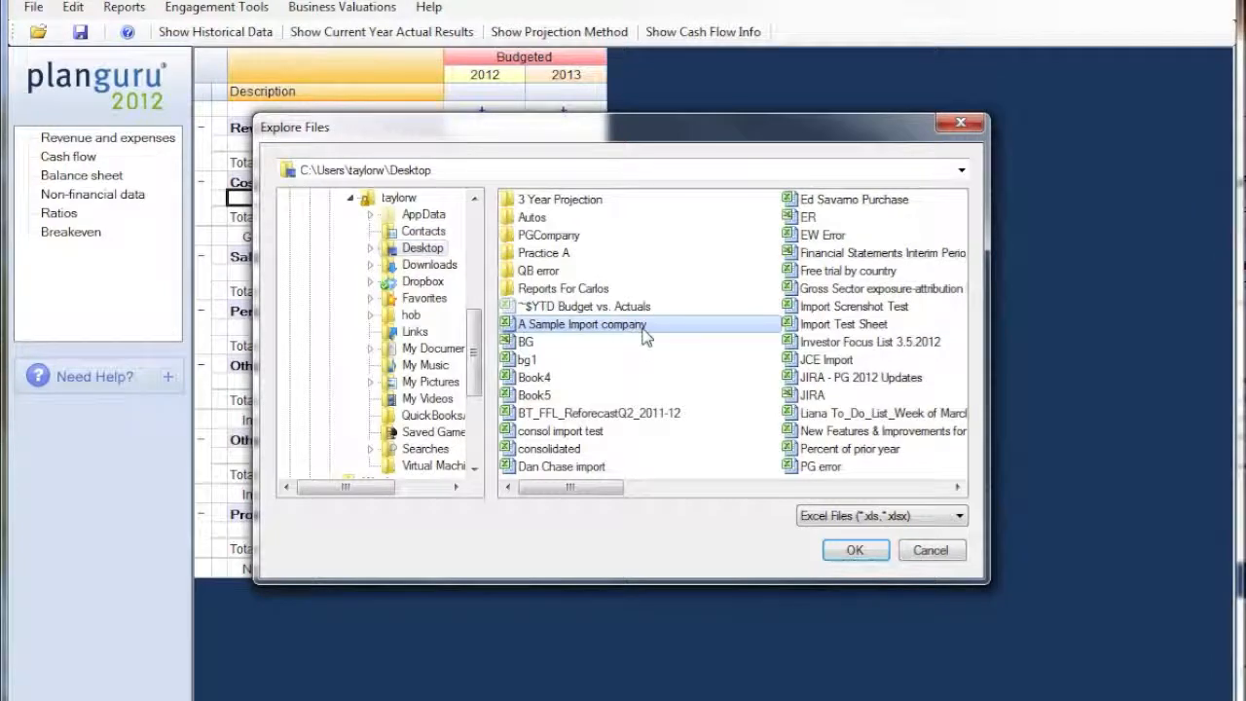
pyautogui.click(855, 551)
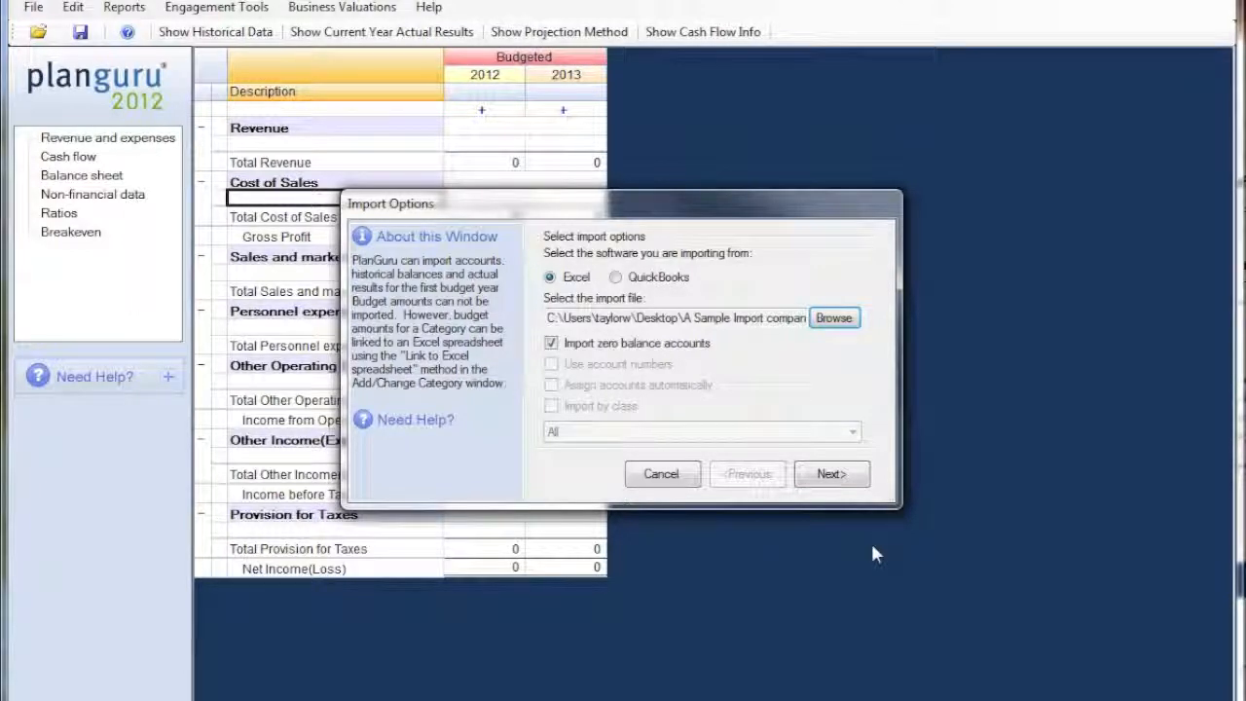
pyautogui.click(830, 474)
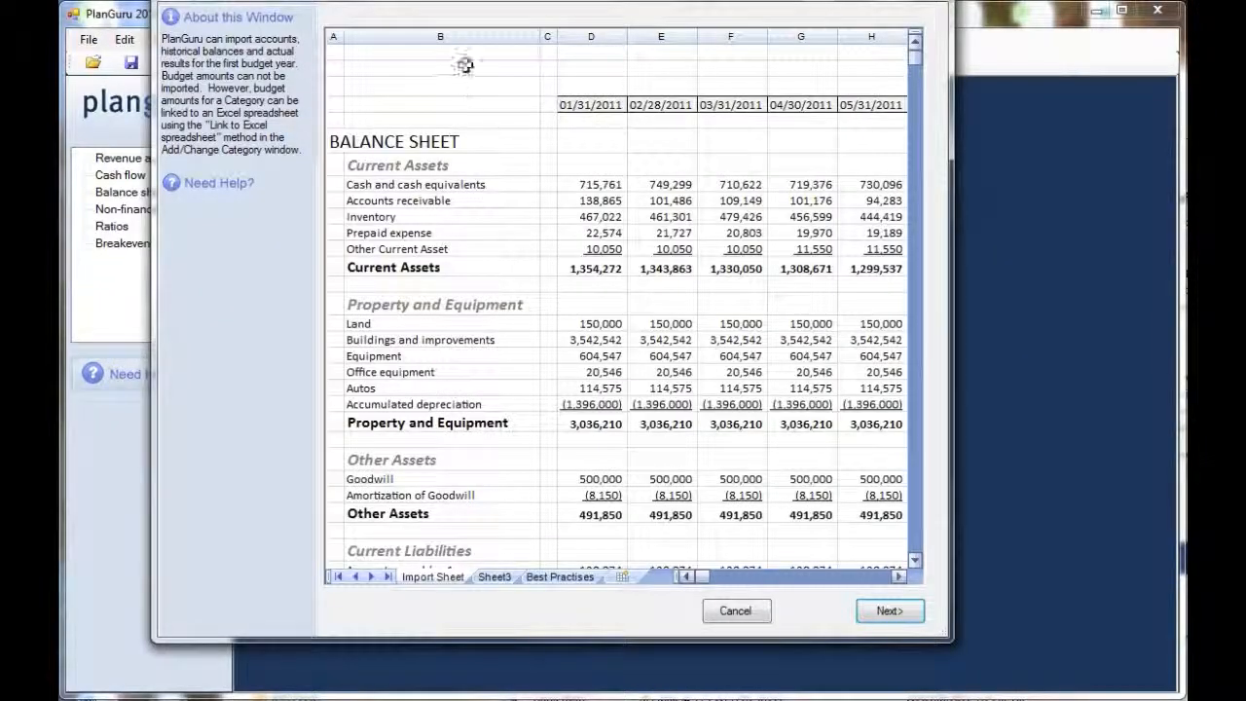
# - Define column B of the import sheet as the Account Description column
pyautogui.click(461, 50)
pyautogui.rightClick(462, 51)
pyautogui.click(525, 65)
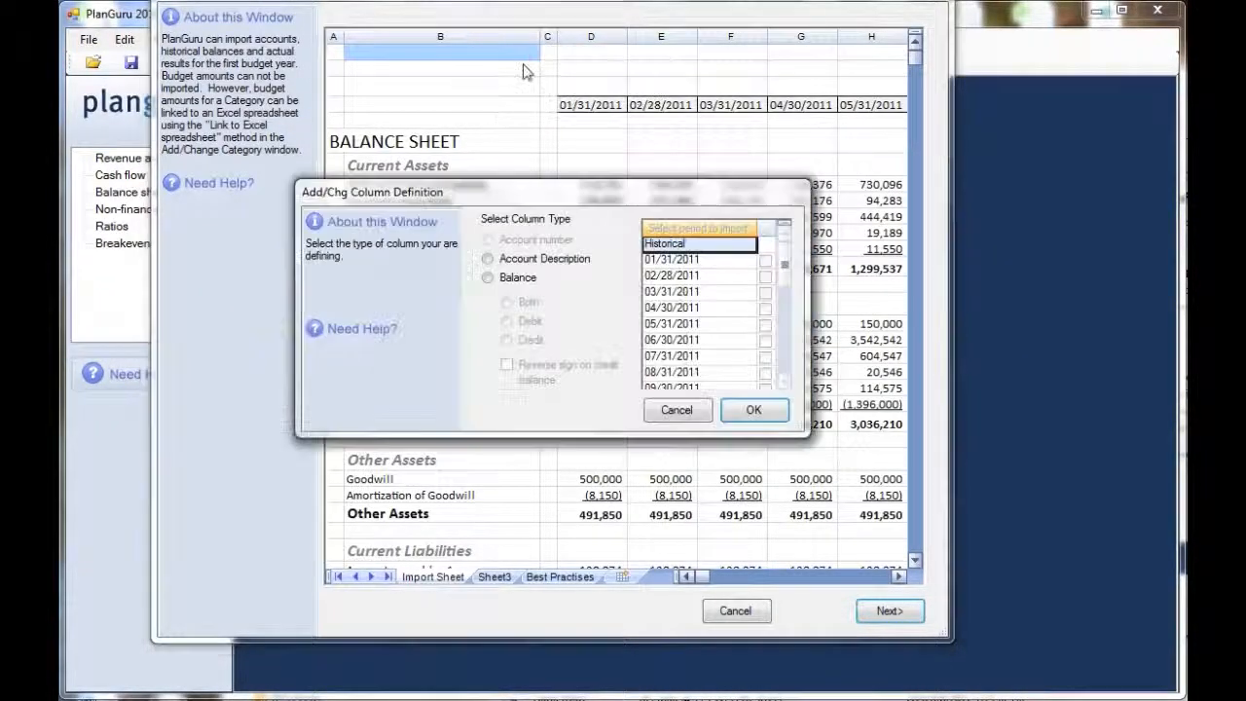
pyautogui.click(518, 258)
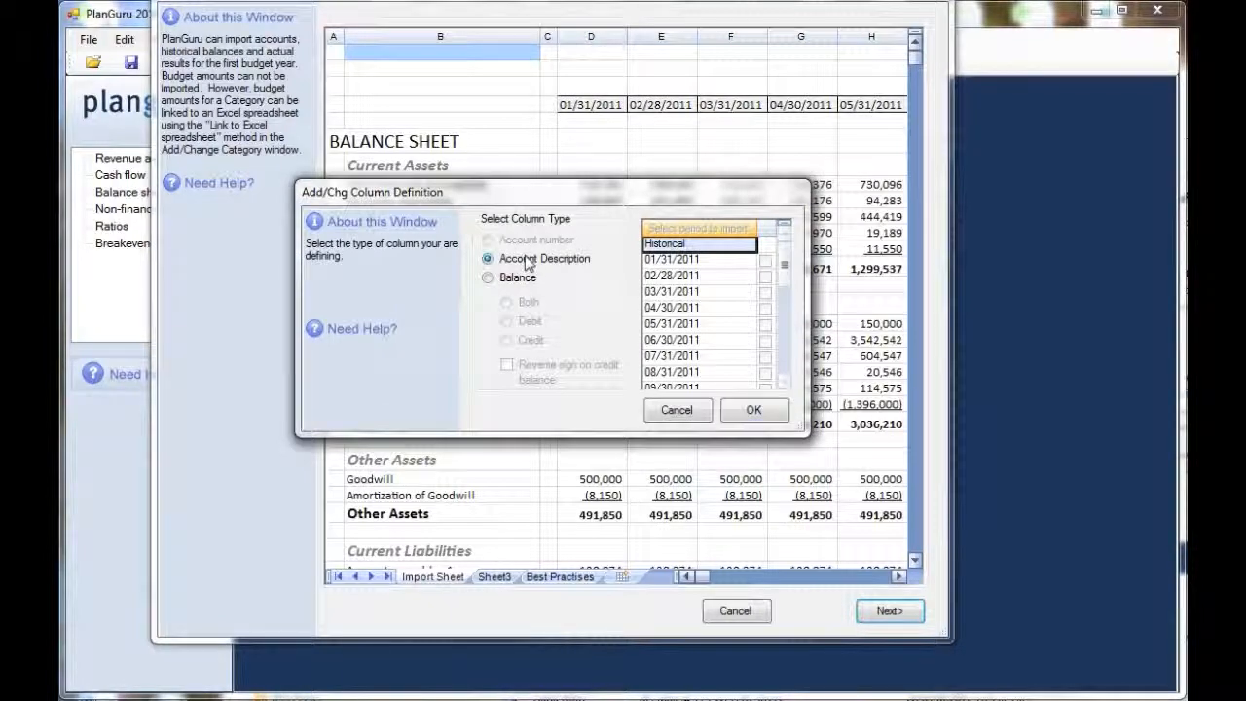
pyautogui.click(754, 410)
# - Define the monthly columns D to O as Balance (Both), include the historical periods starting with 01/31/2011, and continue to account assignment
pyautogui.moveTo(578, 50); pyautogui.dragTo(687, 51)
pyautogui.rightClick(686, 51)
pyautogui.click(740, 61)
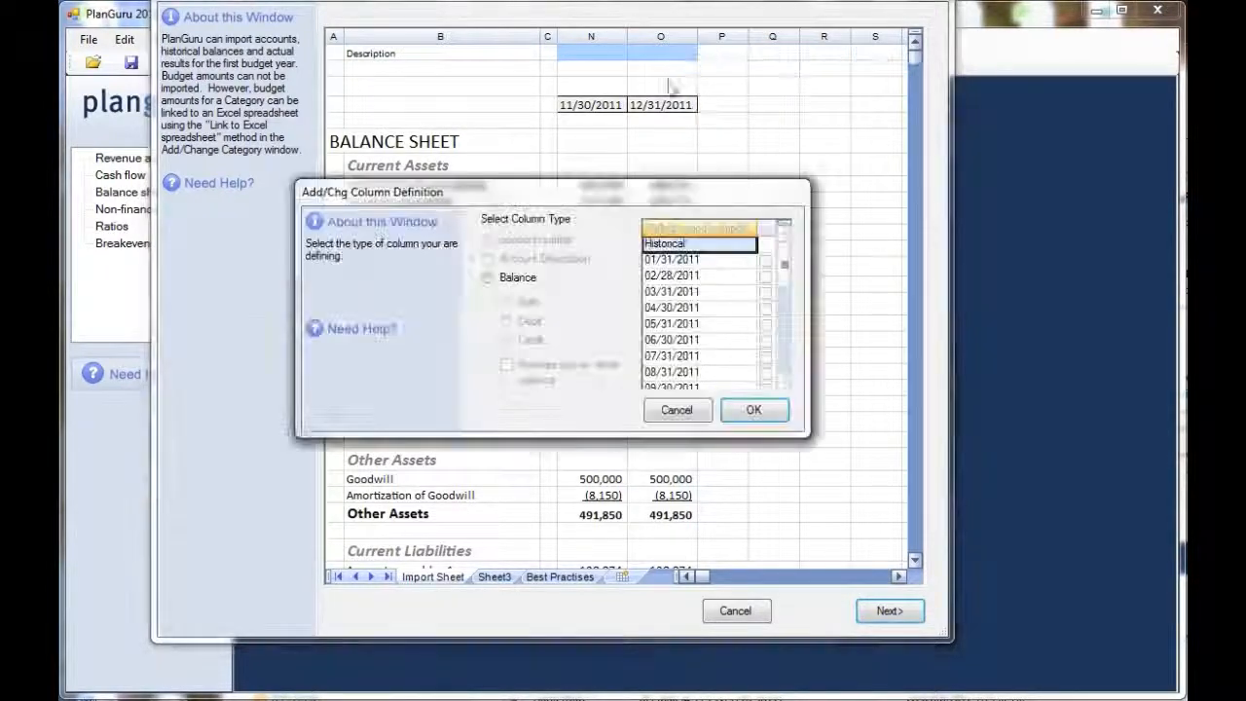
pyautogui.click(489, 277)
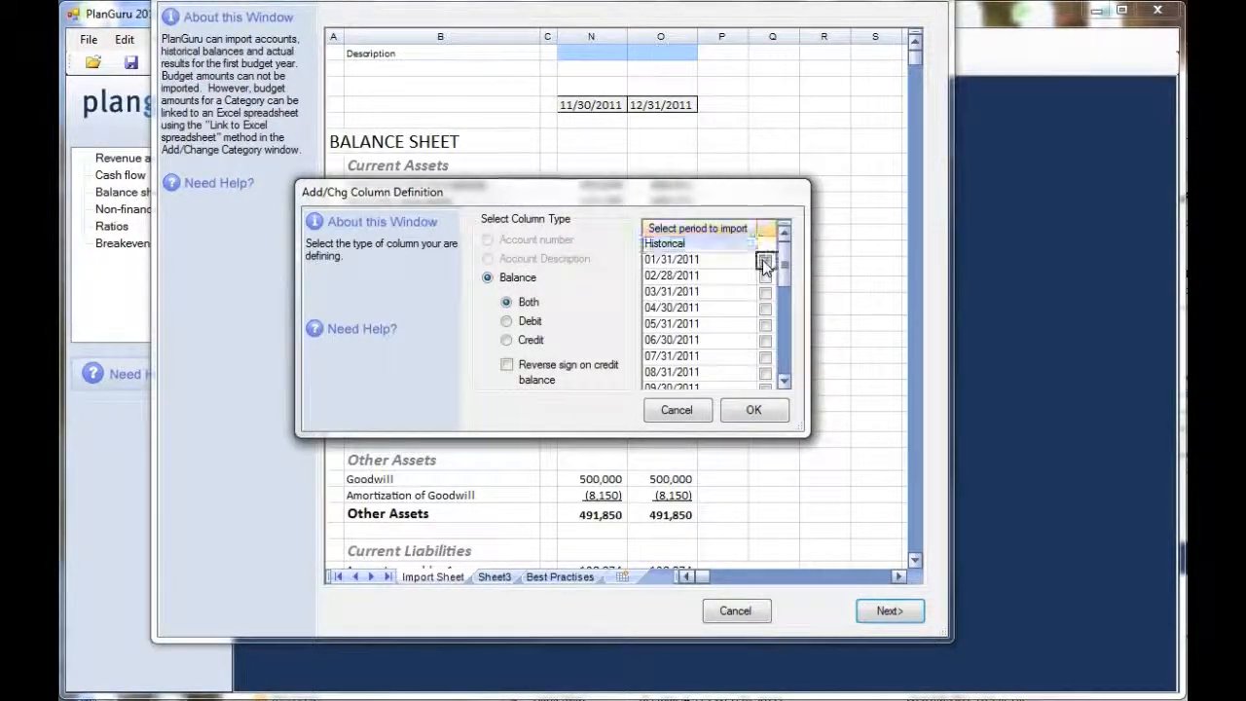
pyautogui.click(765, 261)
pyautogui.click(766, 276)
pyautogui.click(765, 292)
pyautogui.click(766, 308)
pyautogui.click(766, 325)
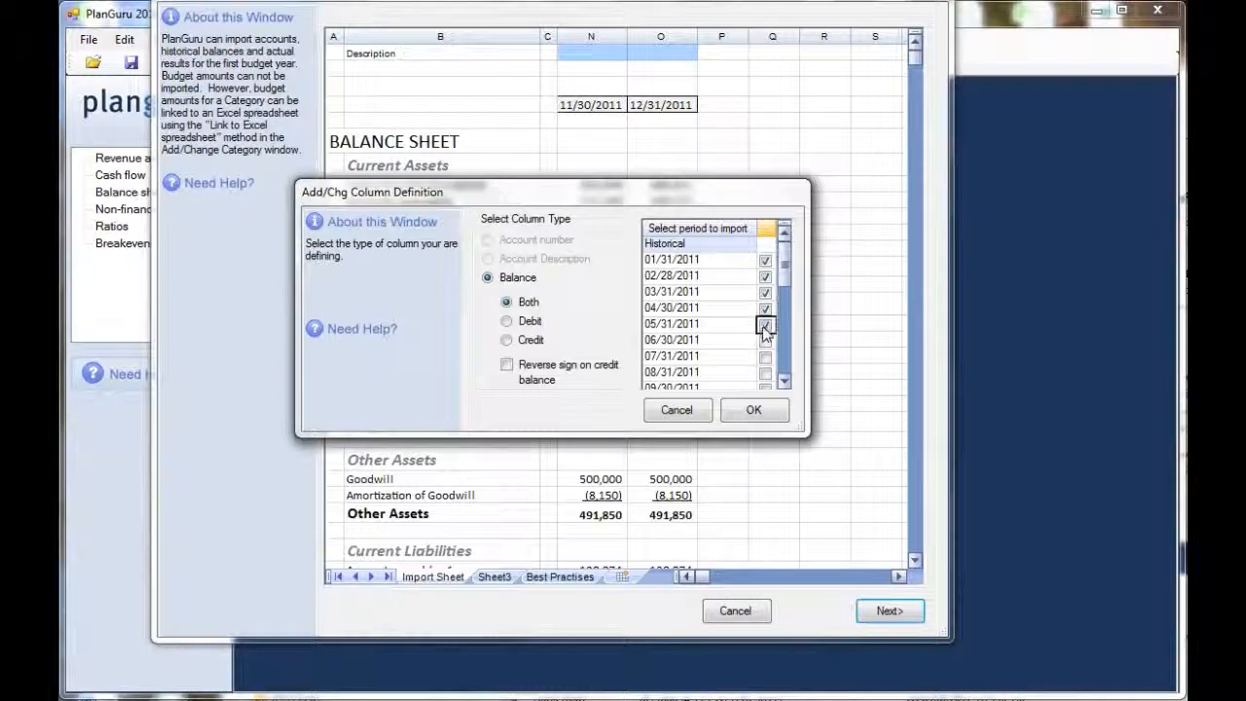
pyautogui.click(753, 409)
pyautogui.click(889, 610)
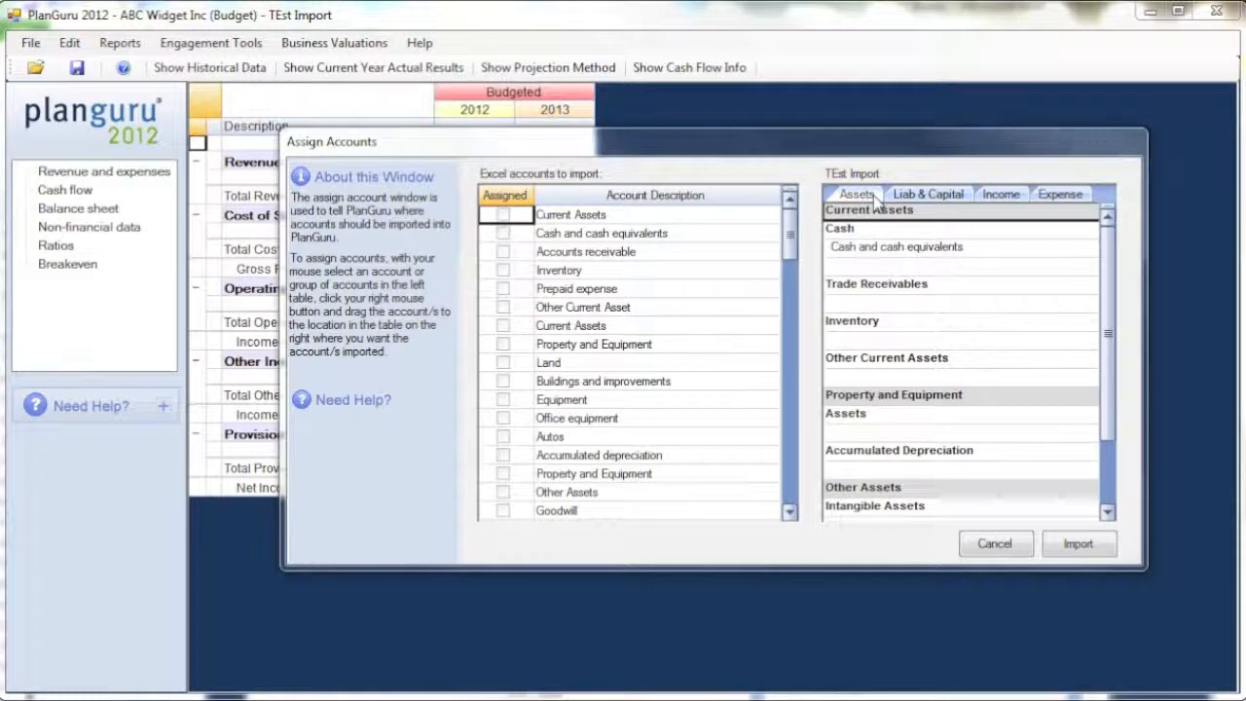
# - Look through the Liab & Capital, Income and Expense categories available for assigning accounts
pyautogui.click(911, 196)
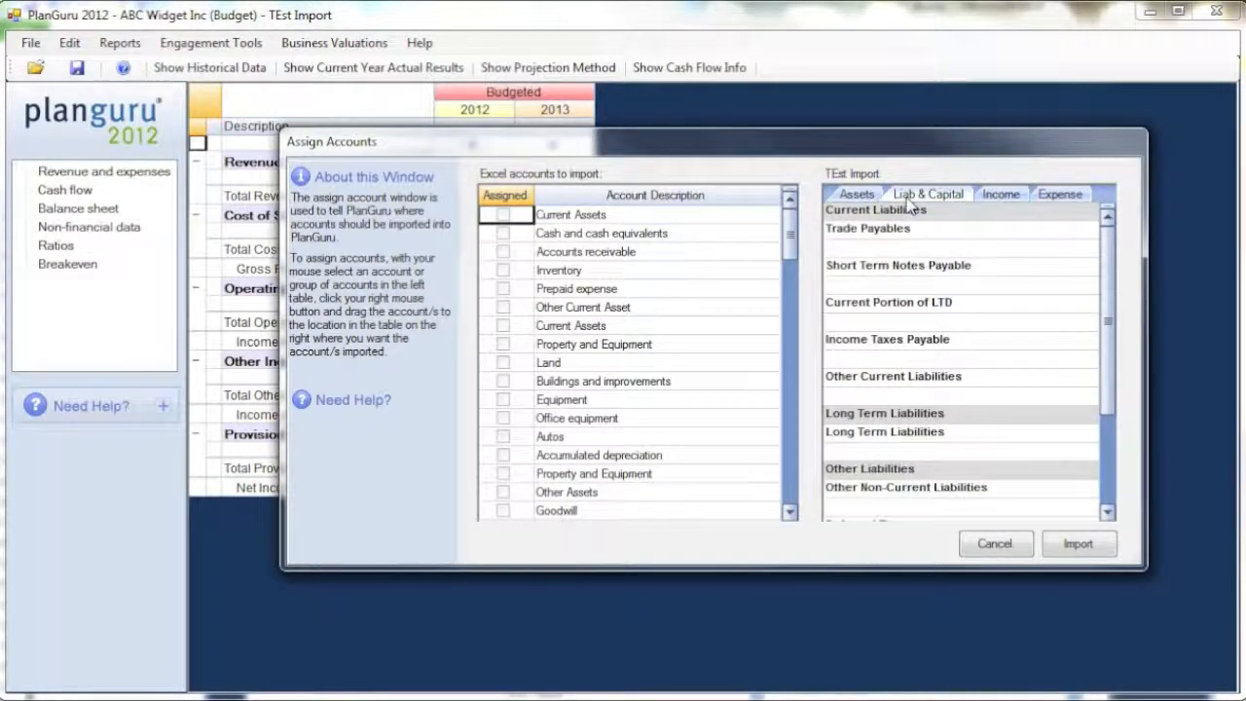
pyautogui.click(997, 196)
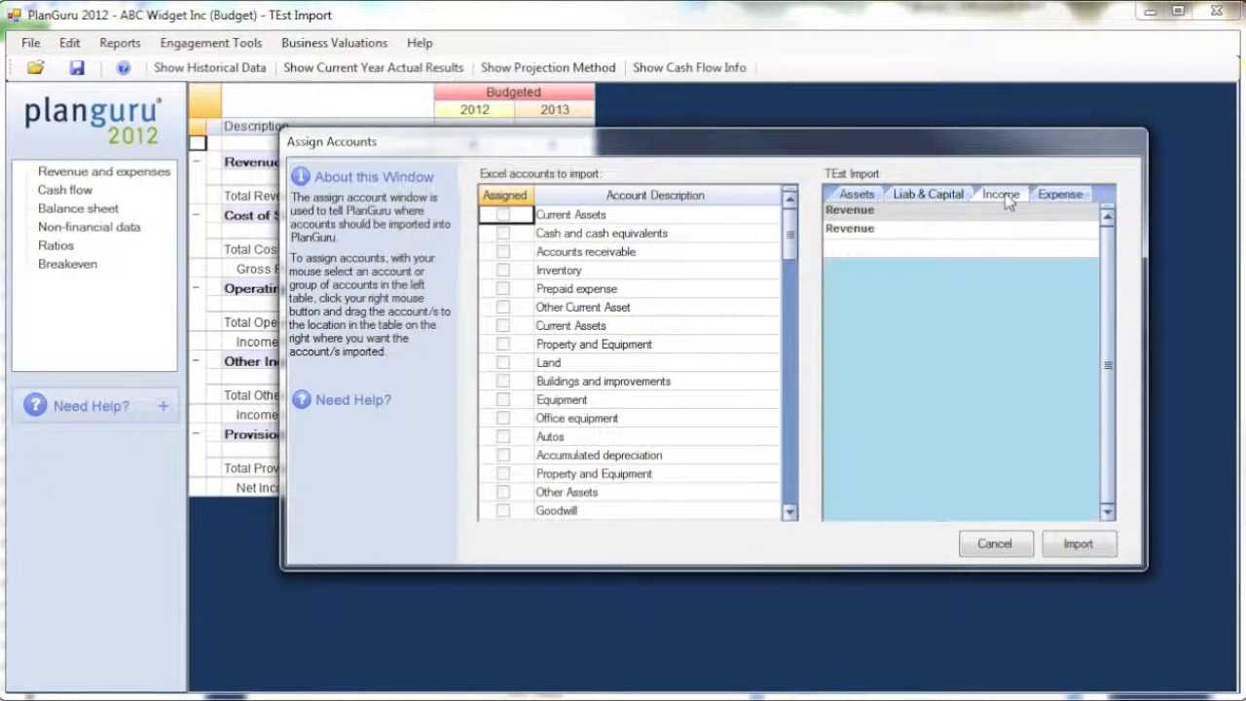
pyautogui.click(1060, 198)
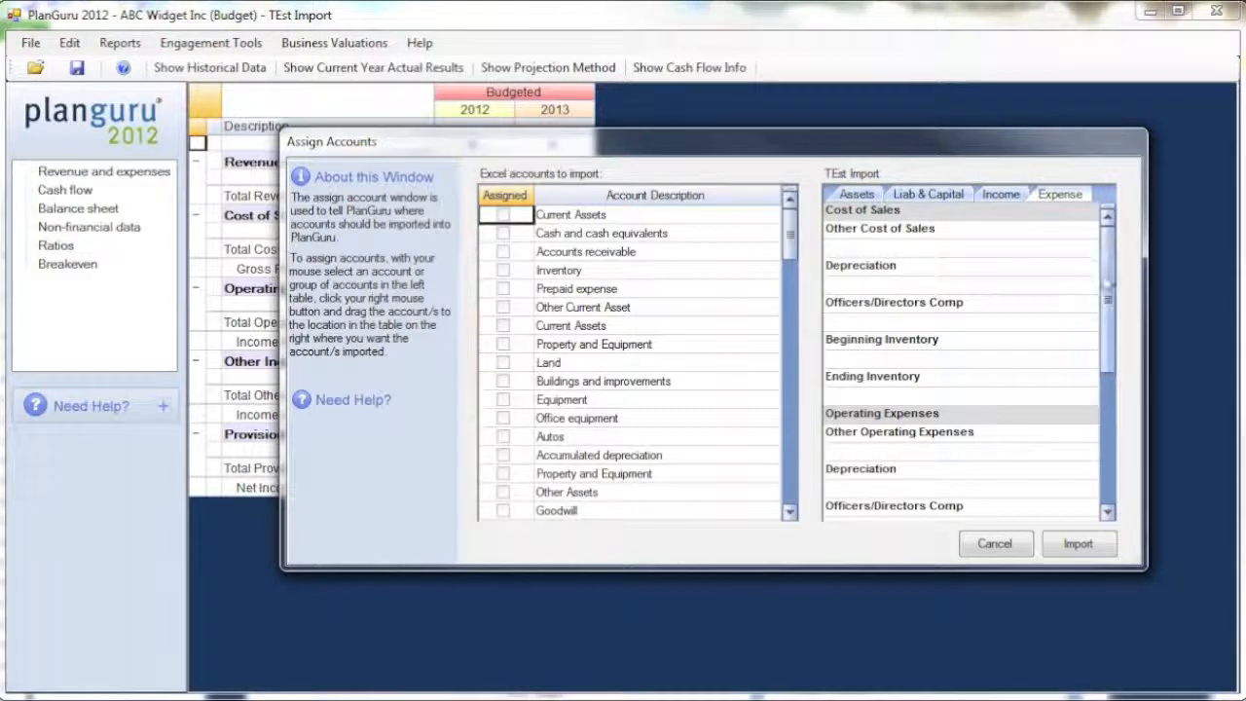
pyautogui.moveTo(1107, 283); pyautogui.dragTo(1111, 395)
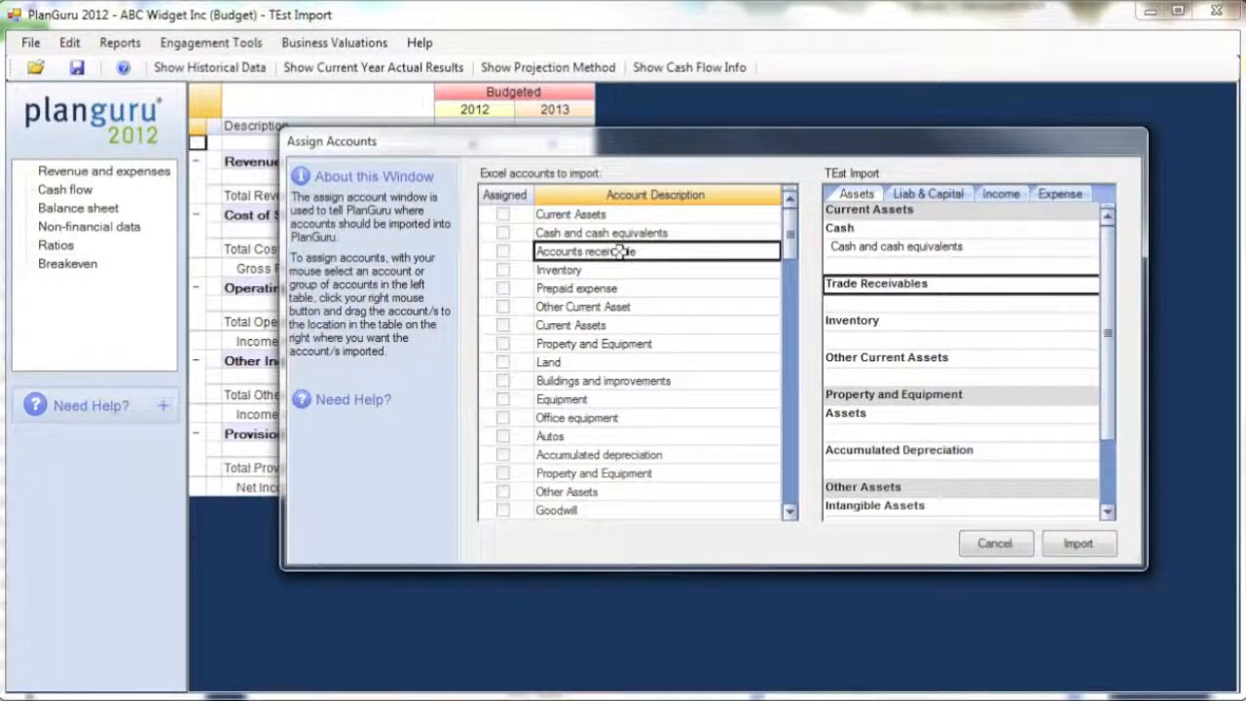
# - Assign Accounts receivable to Trade Receivables, Cash and cash equivalents to the existing cash line, and the fixed asset accounts to Property and Equipment Assets
pyautogui.moveTo(619, 251); pyautogui.dragTo(936, 307)
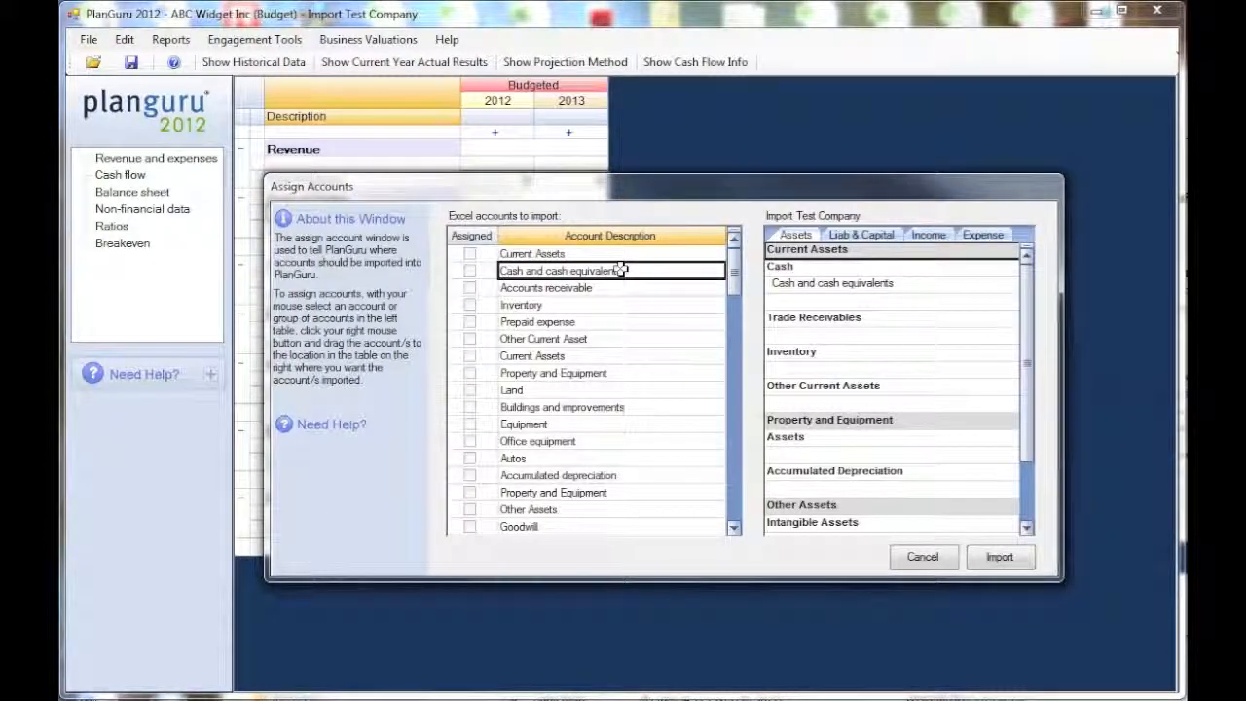
pyautogui.moveTo(621, 270); pyautogui.dragTo(789, 284)
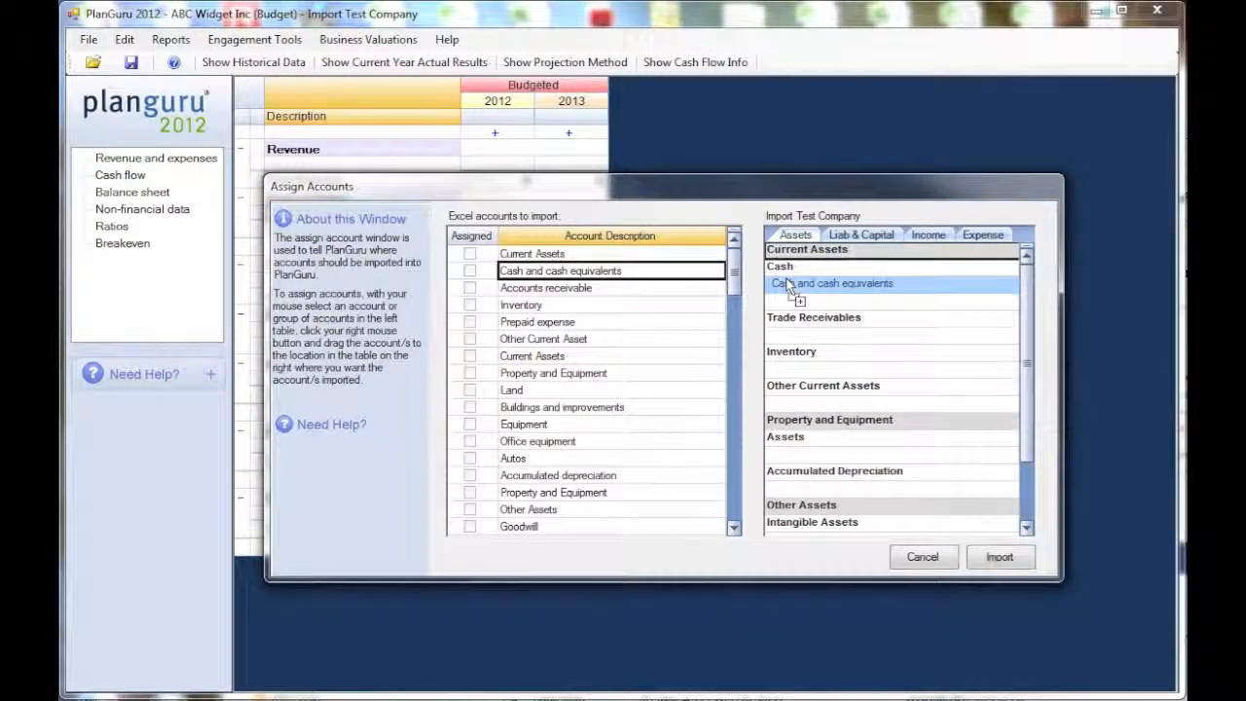
pyautogui.moveTo(789, 284); pyautogui.dragTo(789, 284)
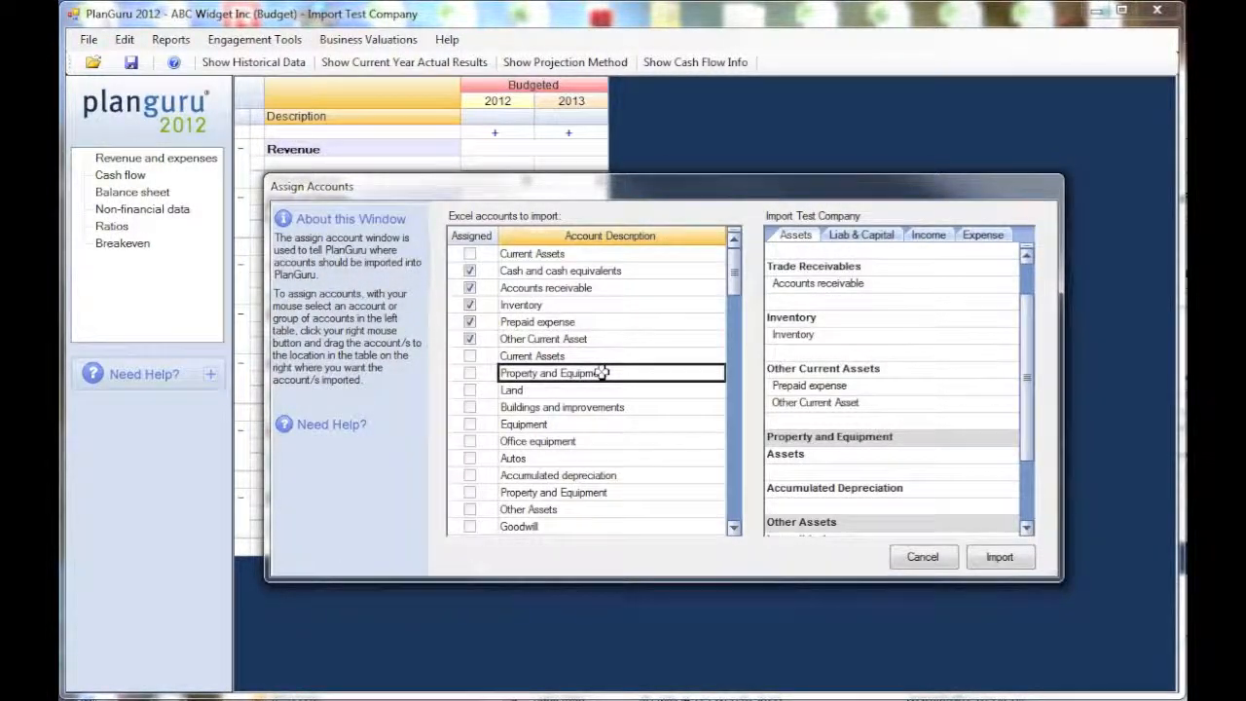
pyautogui.moveTo(602, 390); pyautogui.dragTo(840, 469)
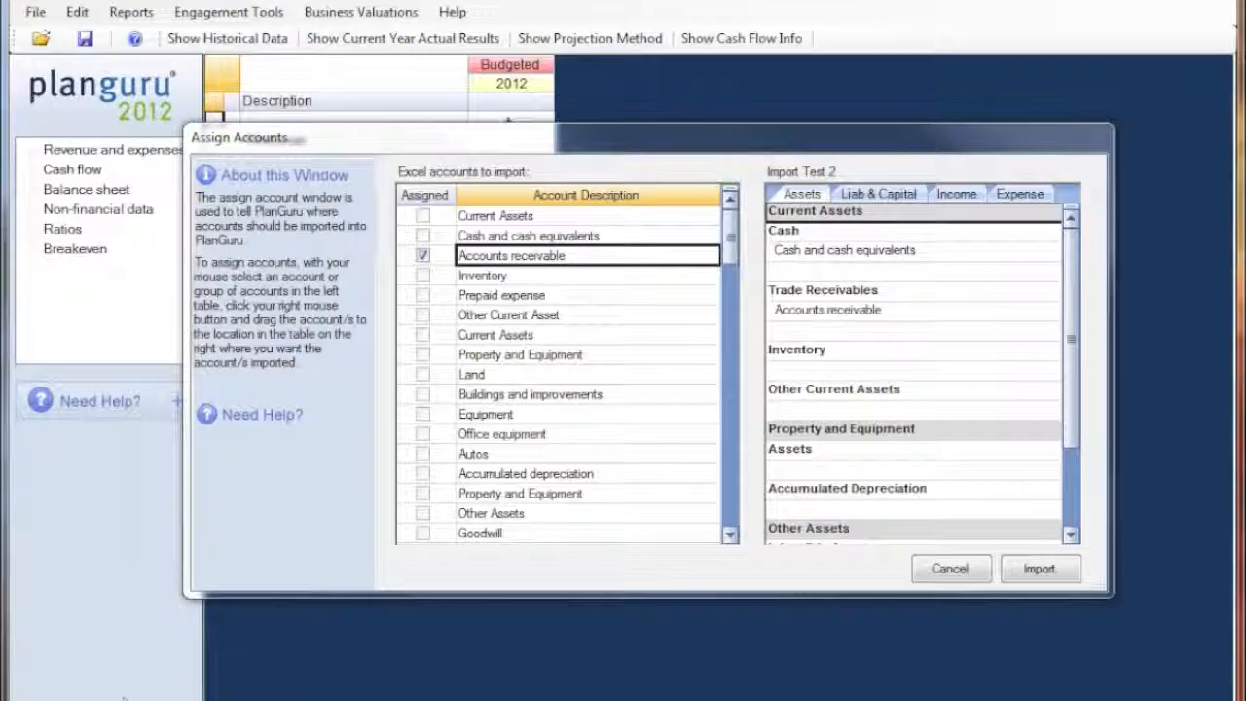
# - Unassign Accounts receivable and assign it again under Trade Receivables
pyautogui.click(422, 256)
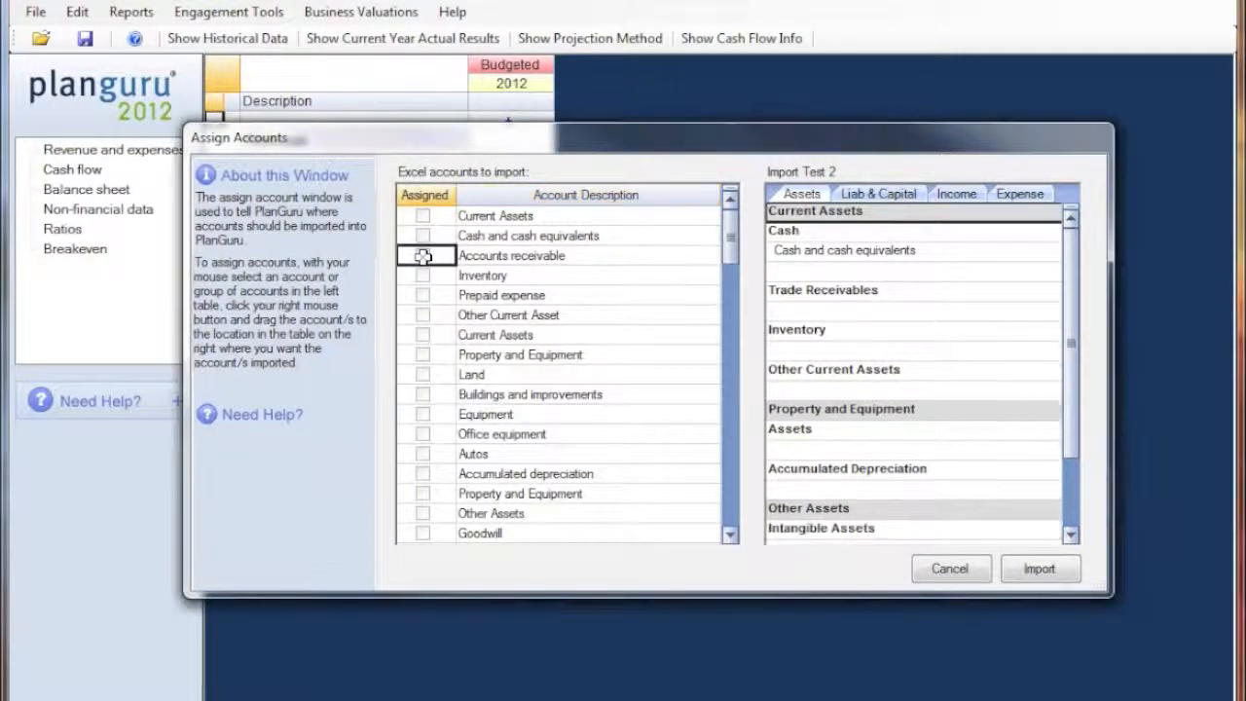
pyautogui.moveTo(477, 256); pyautogui.dragTo(848, 308)
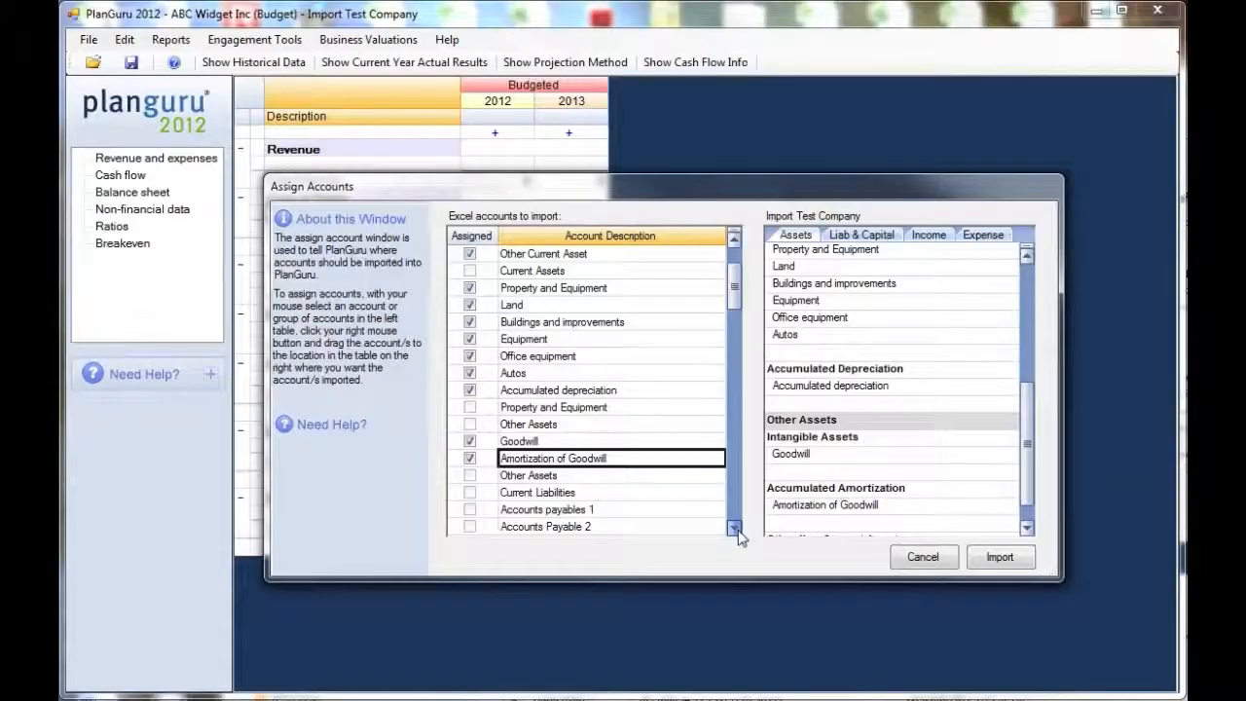
# - Assign Accounts payables 1 and Accounts Payable 2 individually under Trade Payables in the liabilities categories
pyautogui.click(735, 527)
pyautogui.click(735, 527)
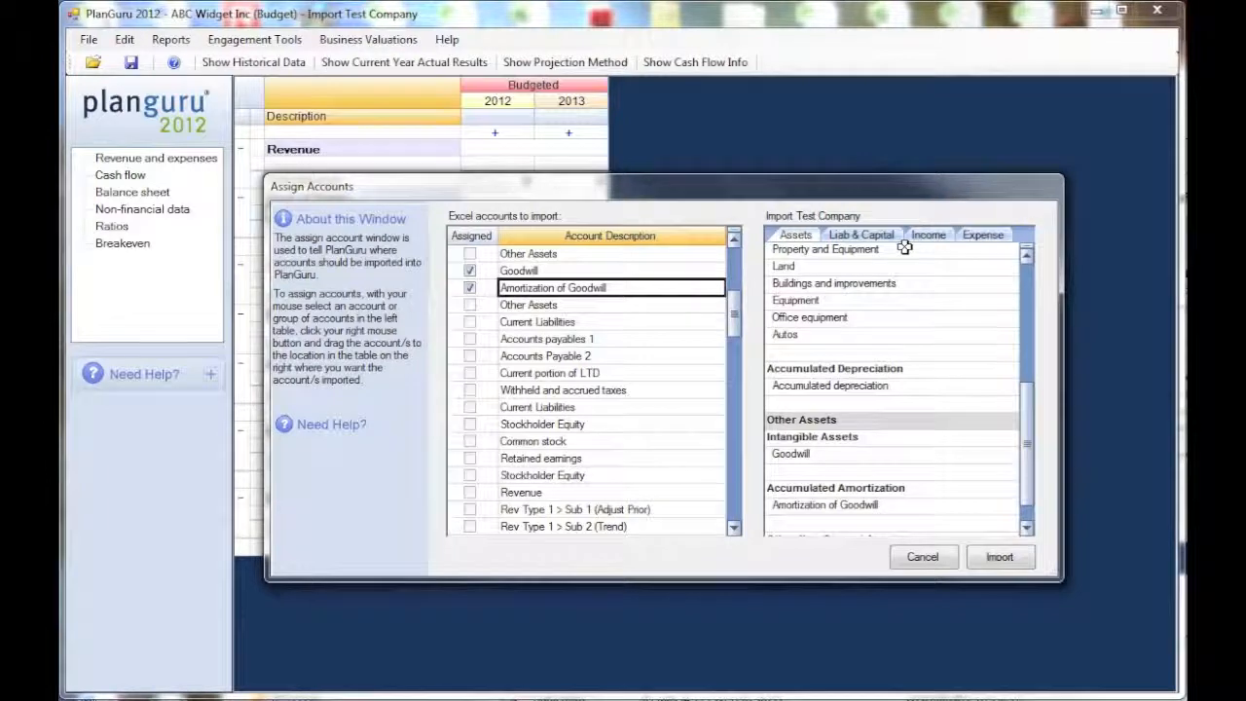
pyautogui.click(861, 235)
pyautogui.click(561, 306)
pyautogui.click(570, 321)
pyautogui.click(579, 338)
pyautogui.moveTo(583, 356); pyautogui.dragTo(769, 300)
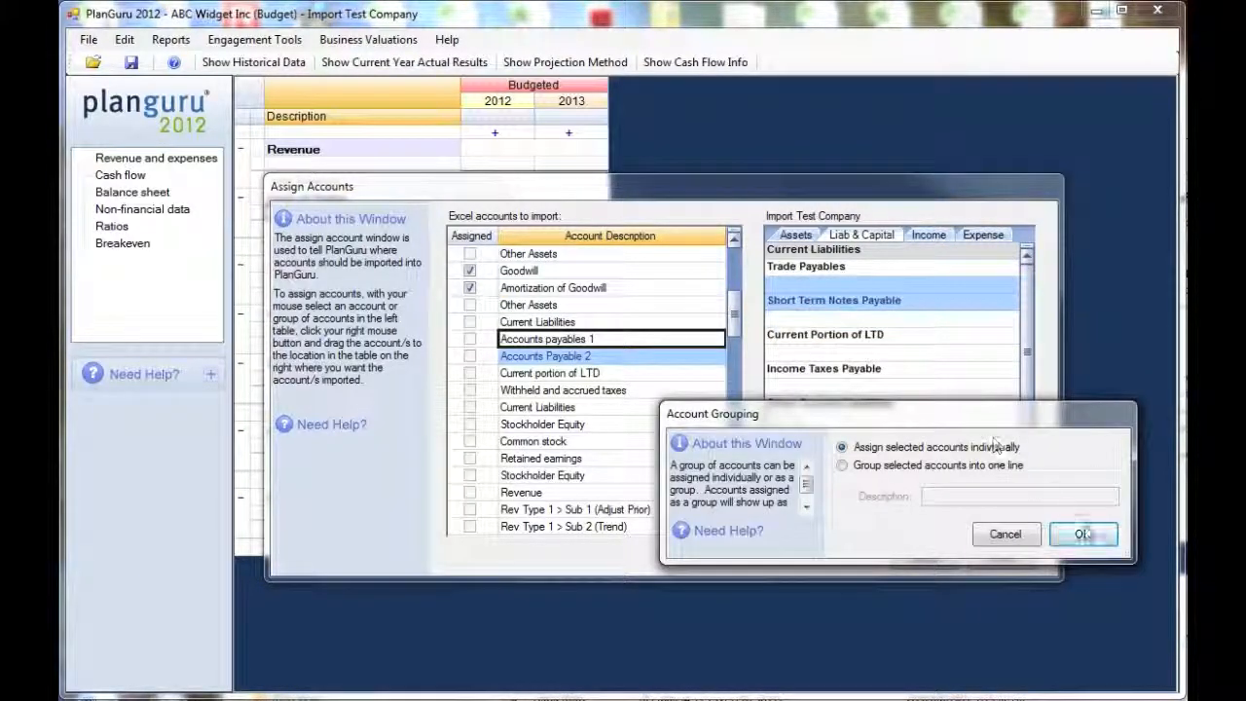
pyautogui.click(1082, 534)
# - Assign Current portion of LTD under Current Portion of LTD, and Withheld and accrued taxes under Other Current Liabilities
pyautogui.click(619, 374)
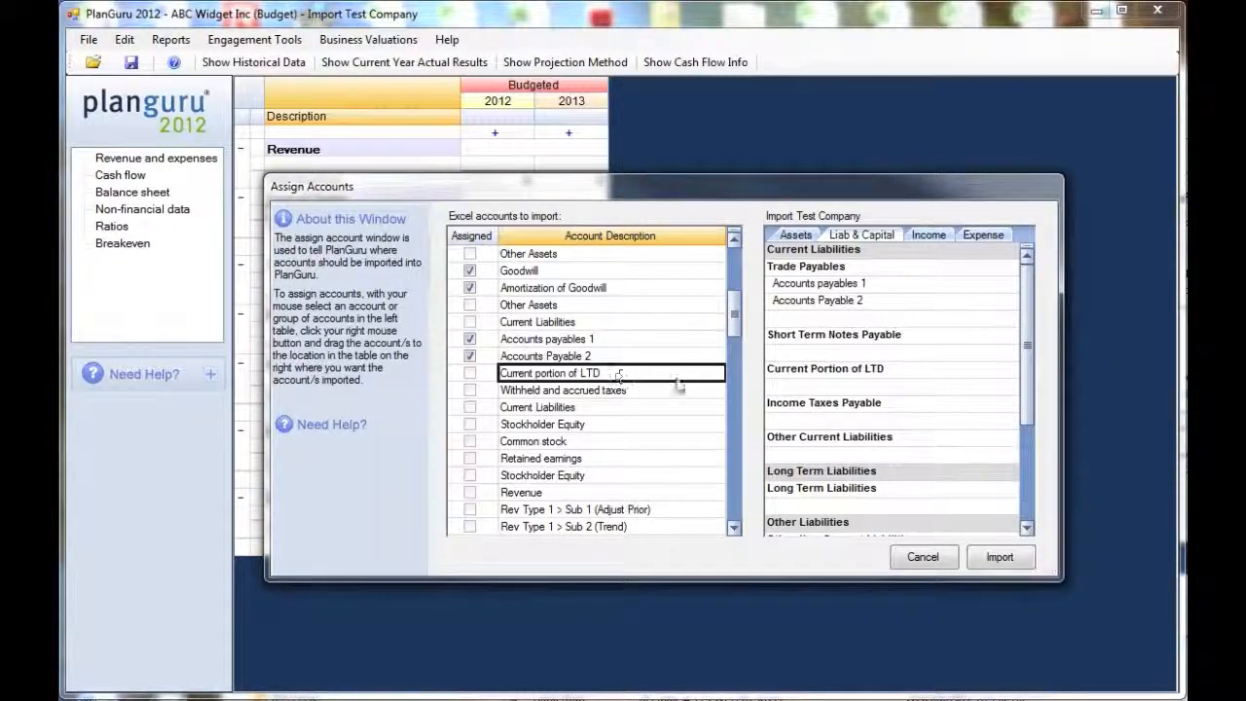
pyautogui.moveTo(679, 385); pyautogui.dragTo(812, 380)
pyautogui.click(616, 390)
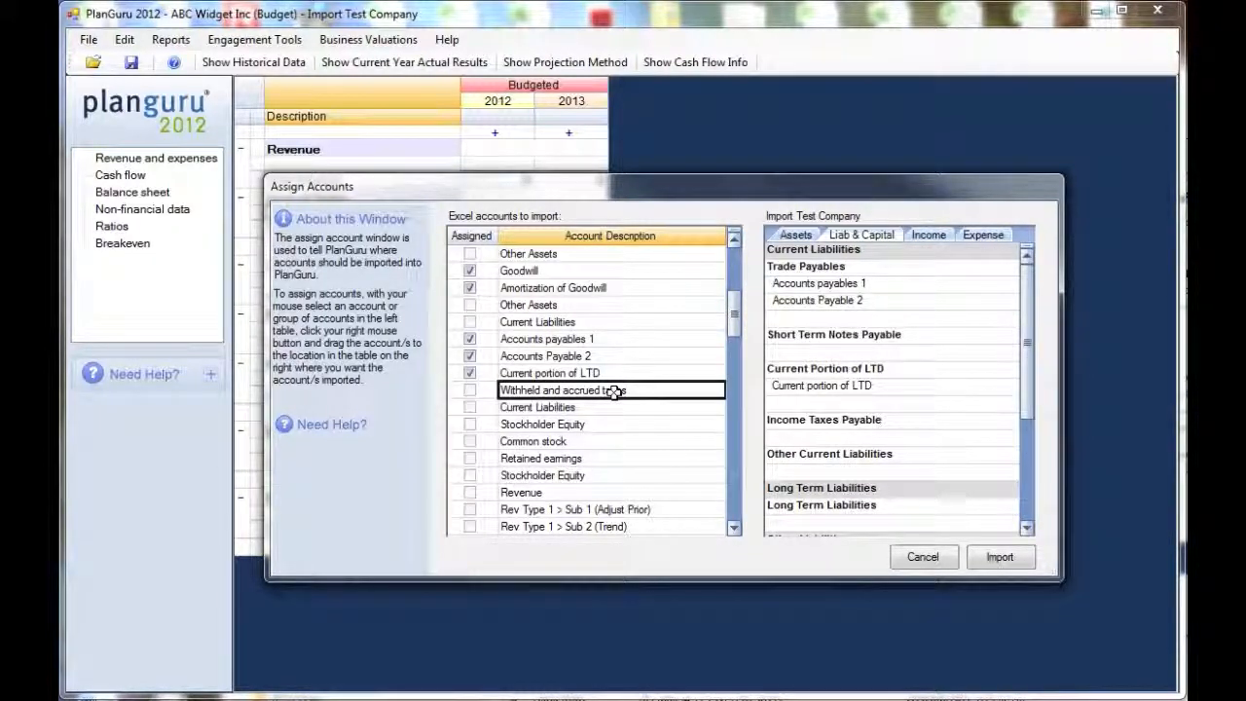
pyautogui.moveTo(615, 391); pyautogui.dragTo(847, 467)
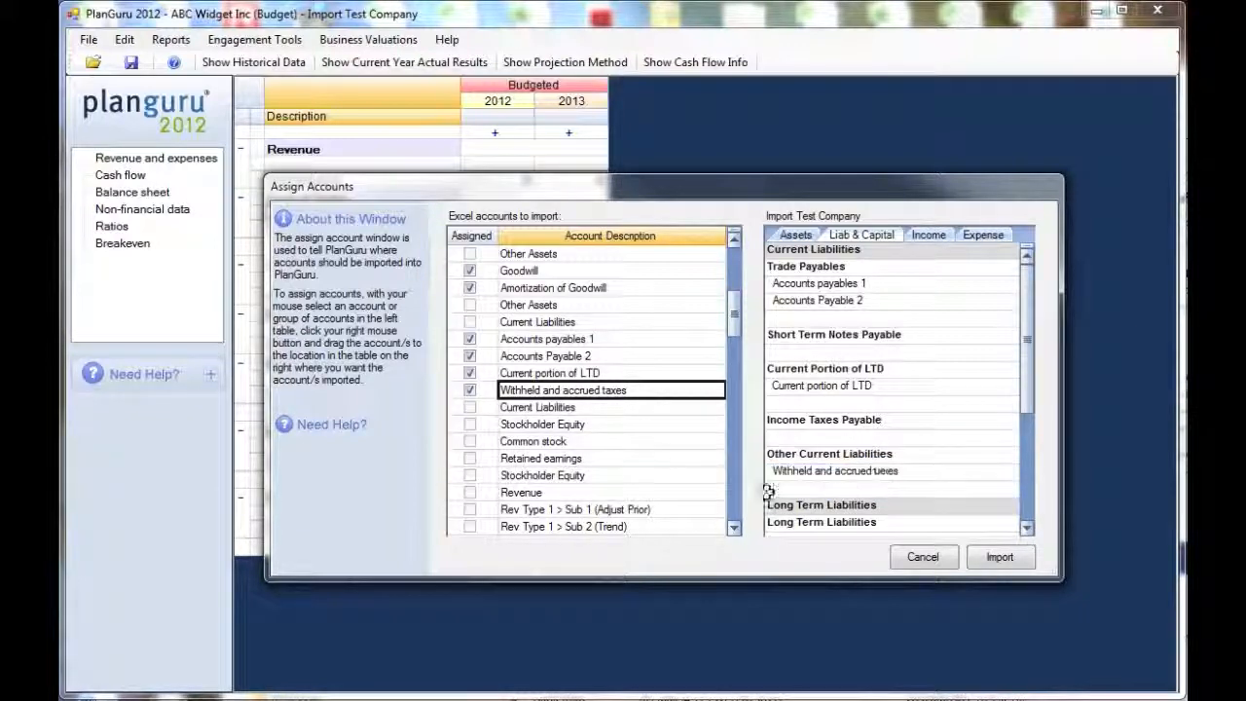
pyautogui.click(595, 423)
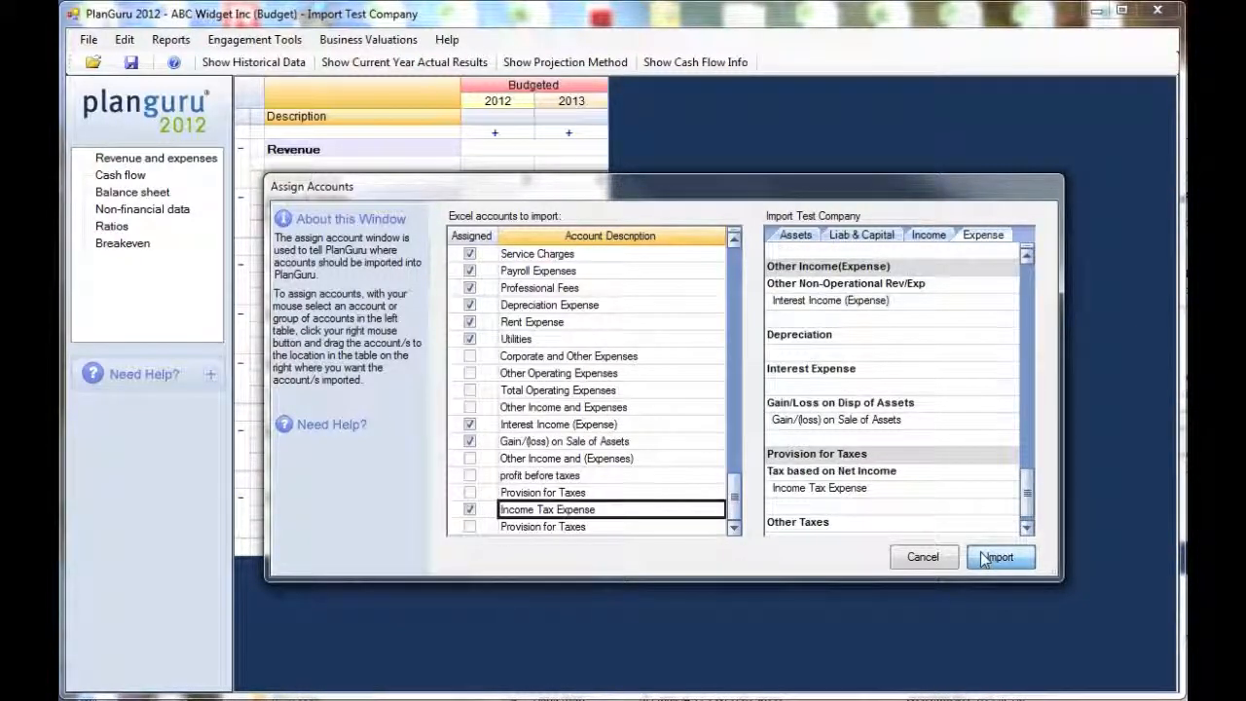
# - Import the assigned accounts and show the historical data with 2011 expanded into months to review the revenue and expense figures
pyautogui.click(985, 557)
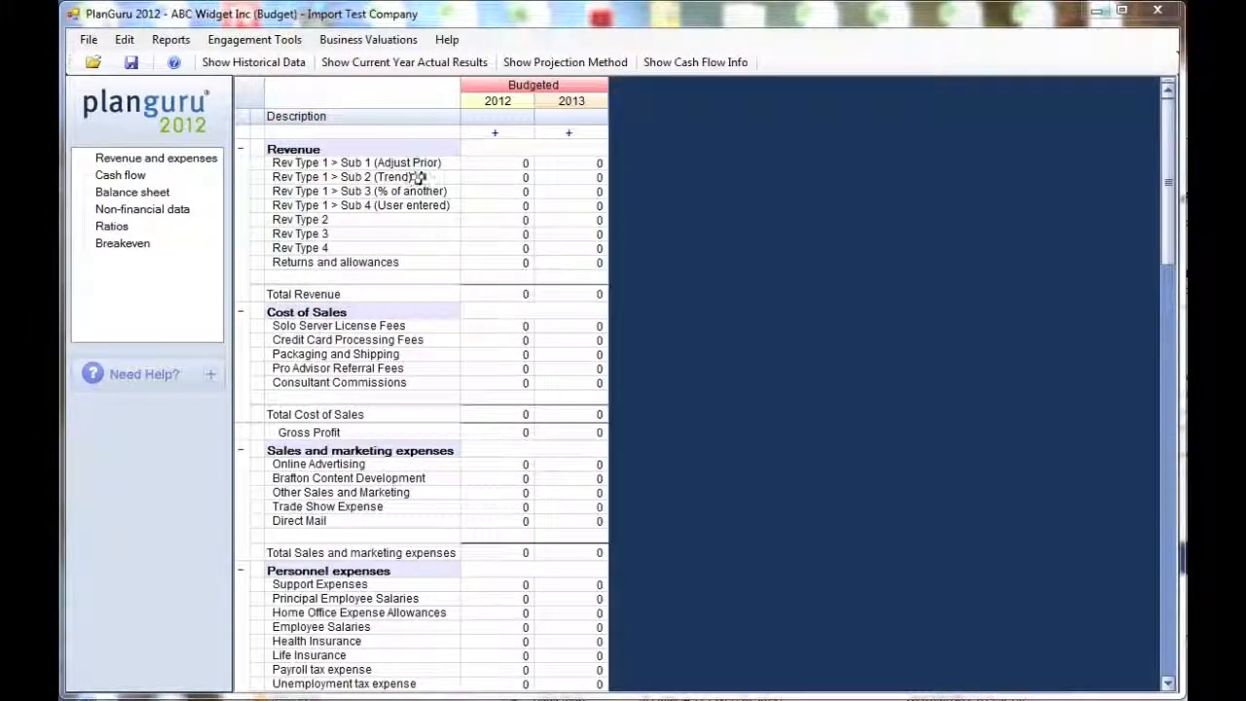
pyautogui.click(255, 63)
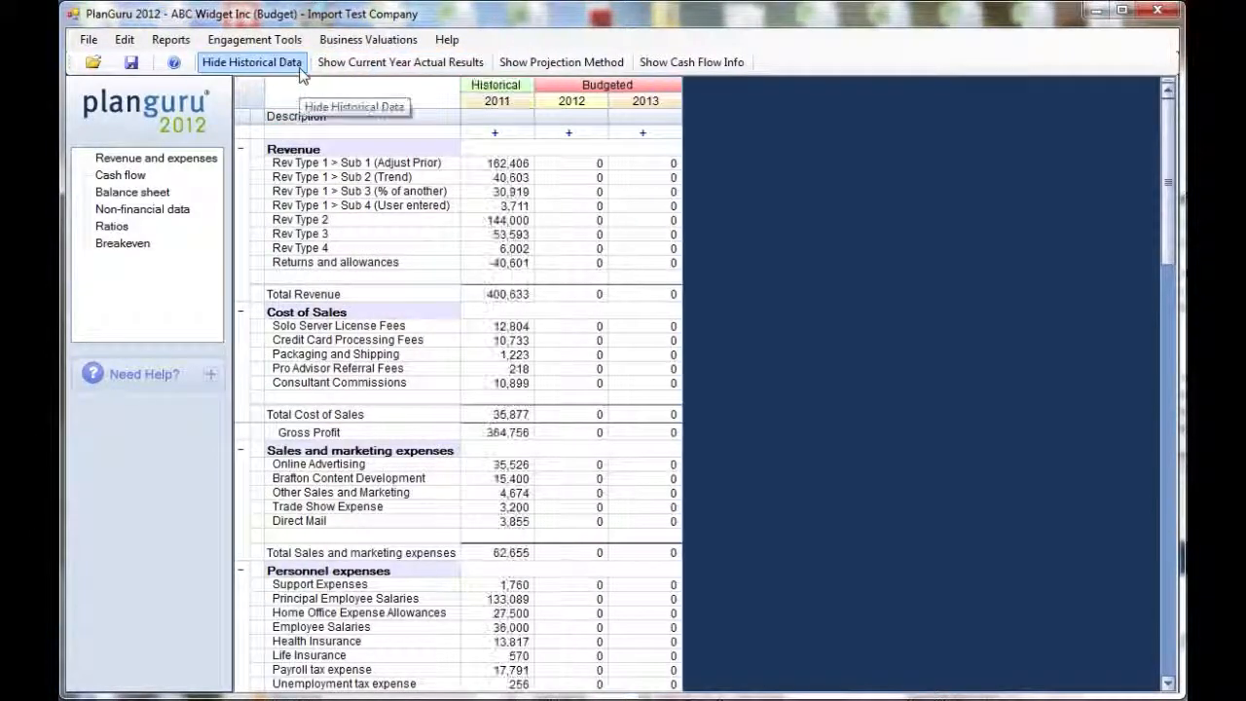
pyautogui.click(496, 132)
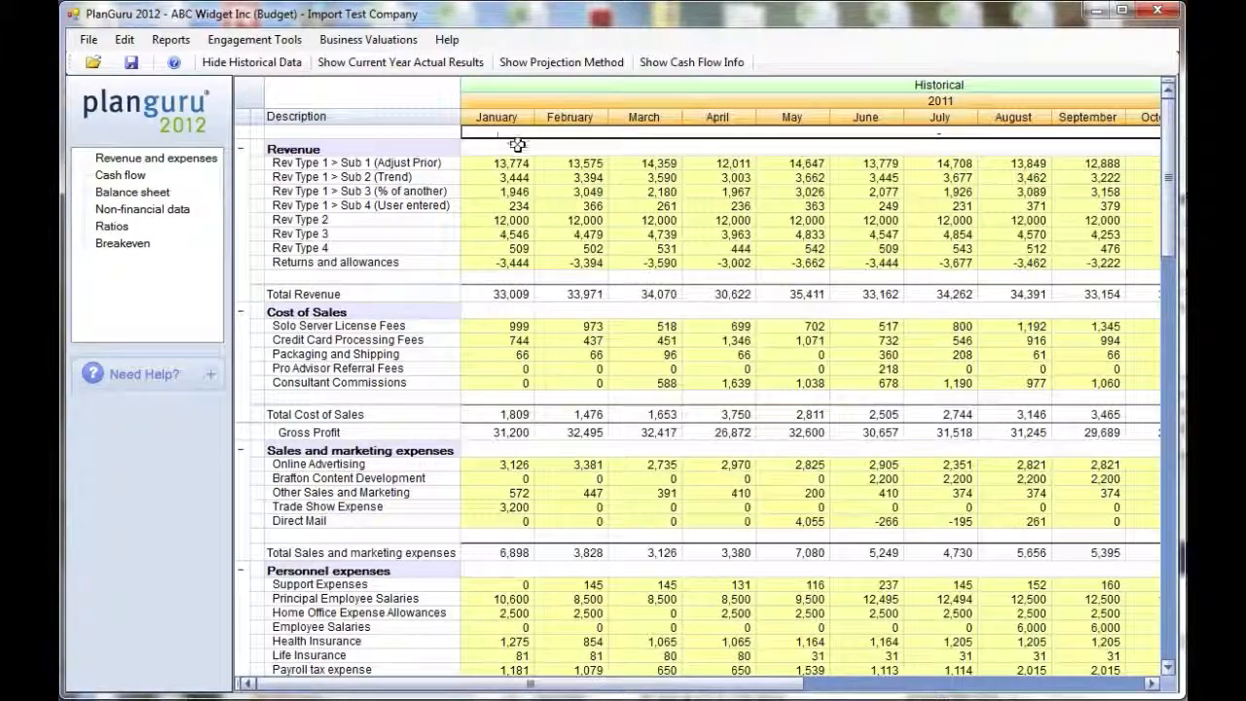
pyautogui.scroll(-3, 575, 238)
pyautogui.scroll(-8, 575, 238)
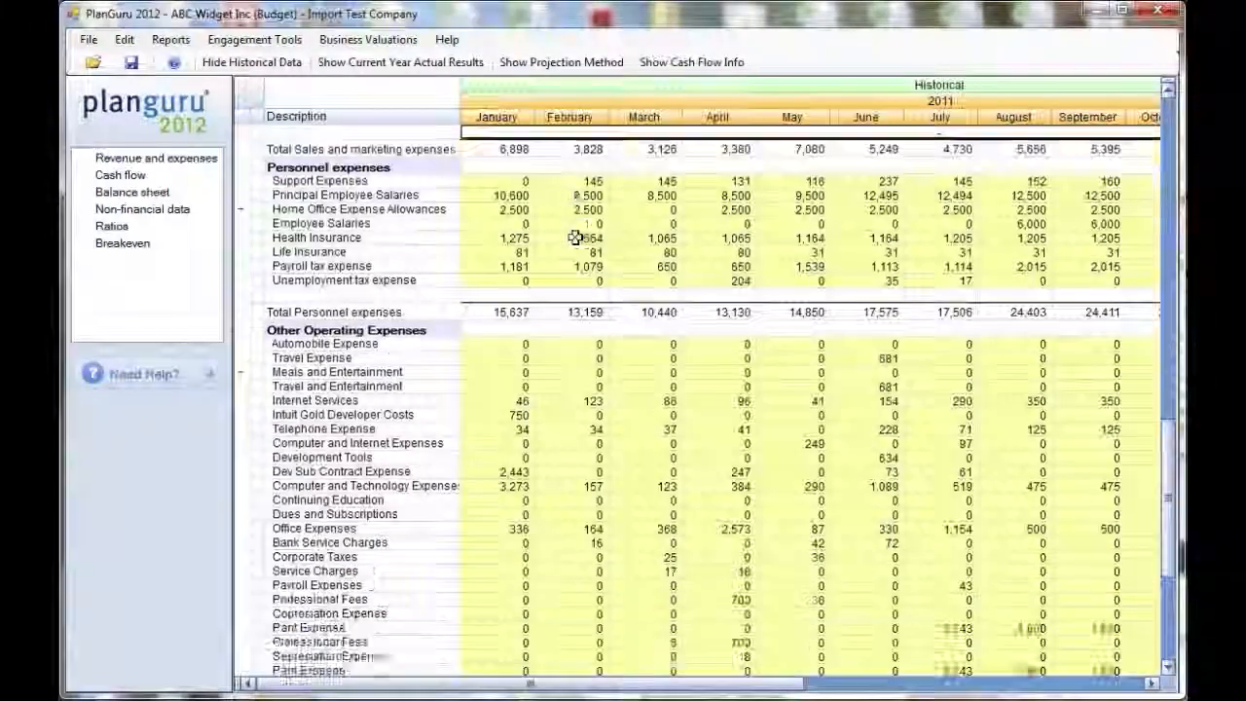